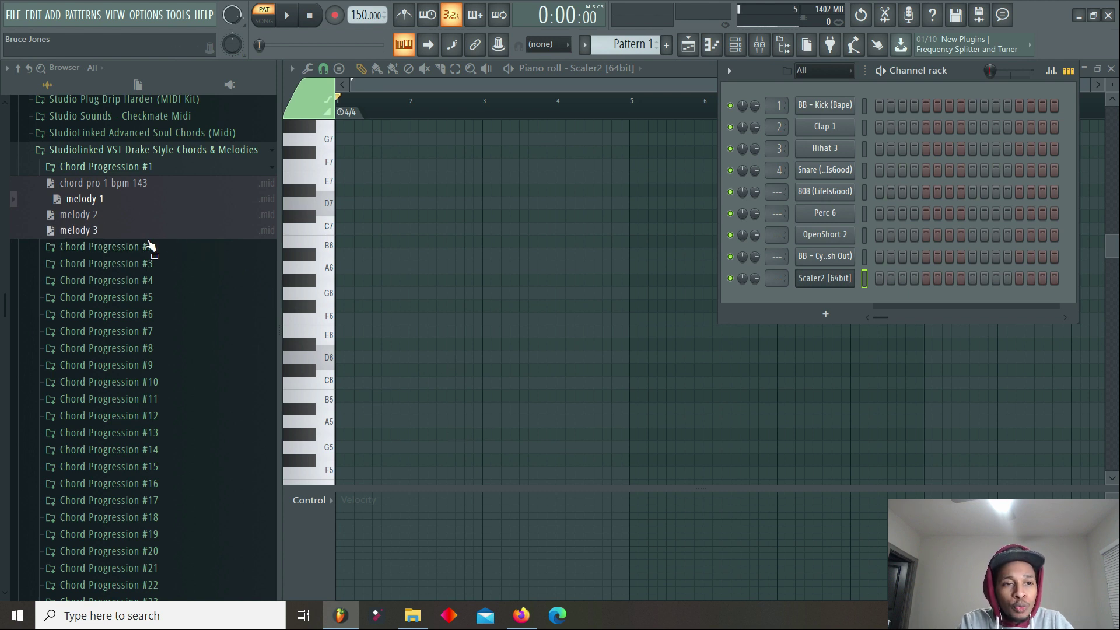
Load the melody 1 MIDI file from Chord Progression #1 into the Scaler2 channel and play it back
{"action": "left_click_drag", "start_coordinate": [81, 200], "coordinate": [825, 283]}
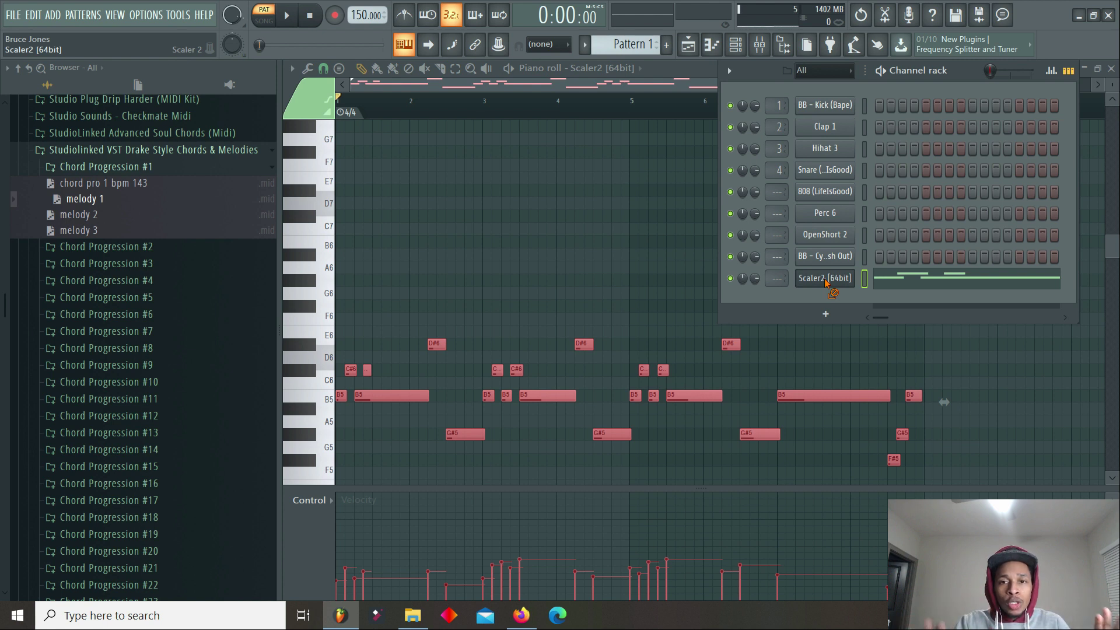
{"action": "key", "text": "space"}
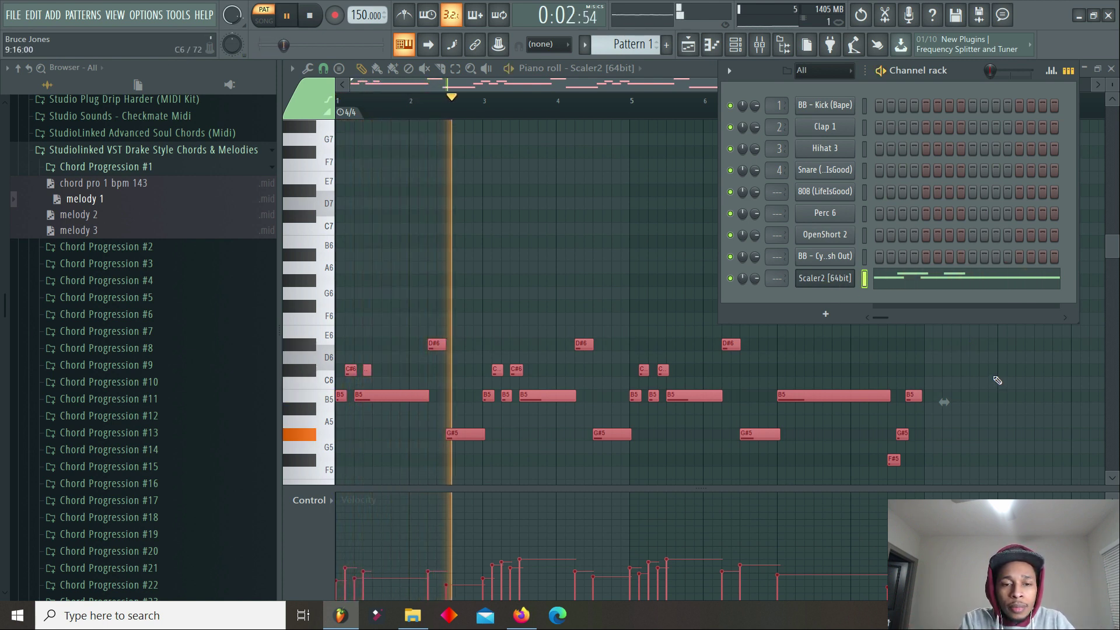
{"action": "key", "text": "space"}
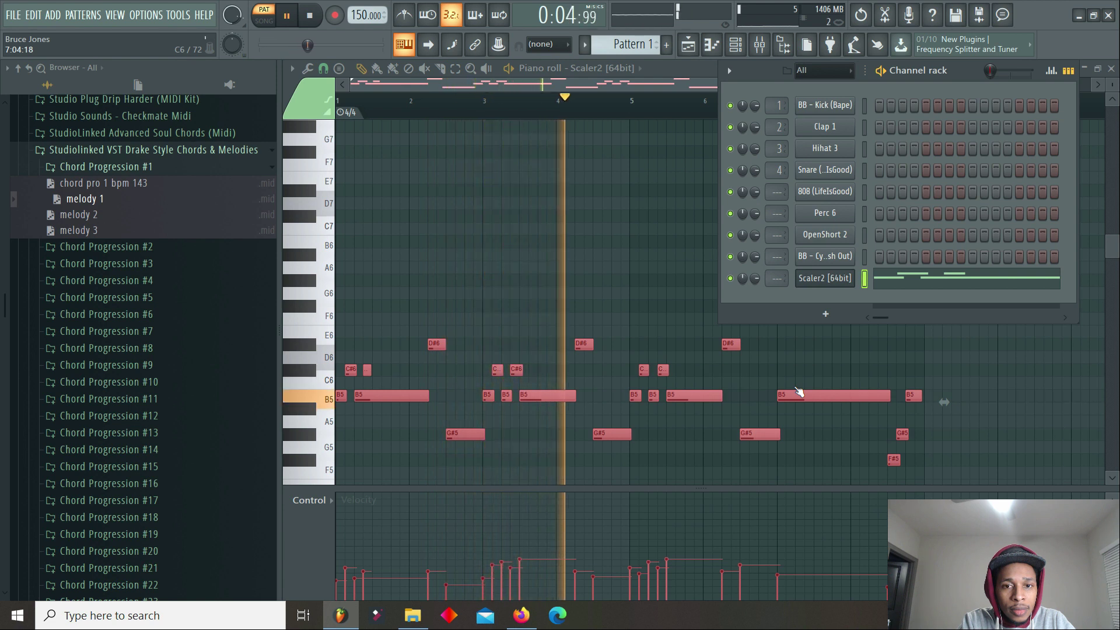
{"action": "key", "text": "space"}
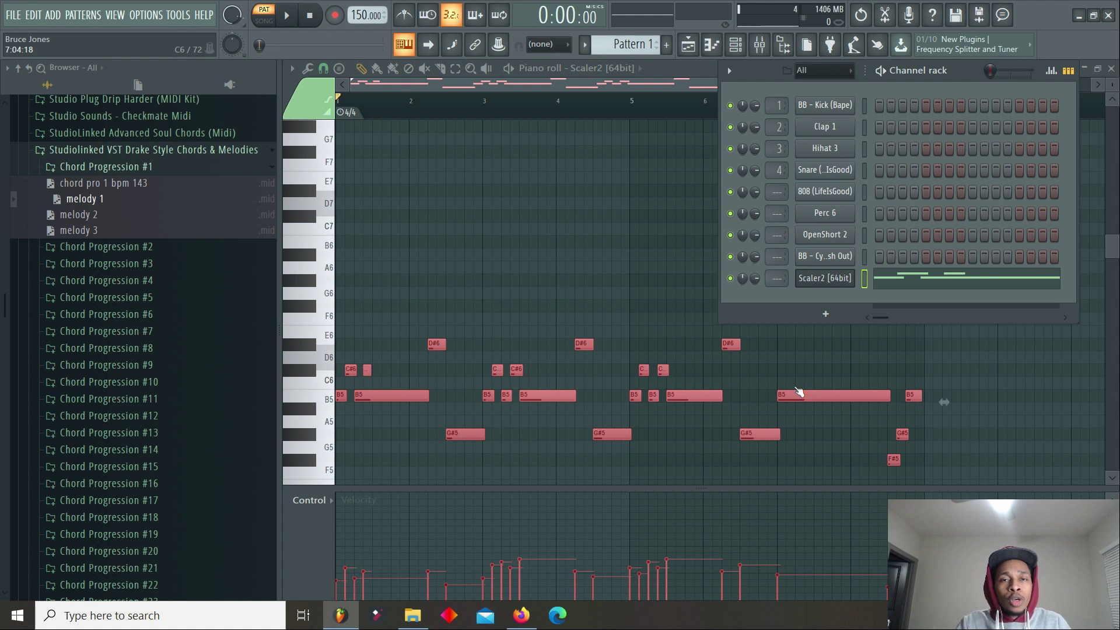
Clone the Scaler2 channel and move the clone's plugin window out of the way
{"action": "right_click", "coordinate": [823, 286]}
{"action": "left_click", "coordinate": [880, 396]}
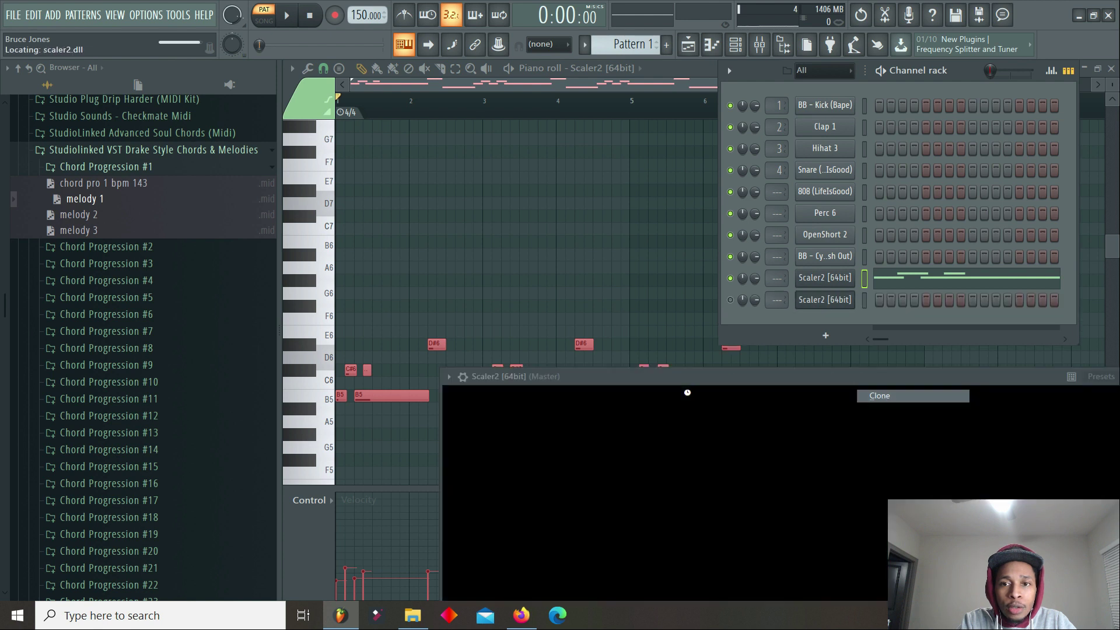
{"action": "left_click_drag", "start_coordinate": [670, 377], "coordinate": [703, 491]}
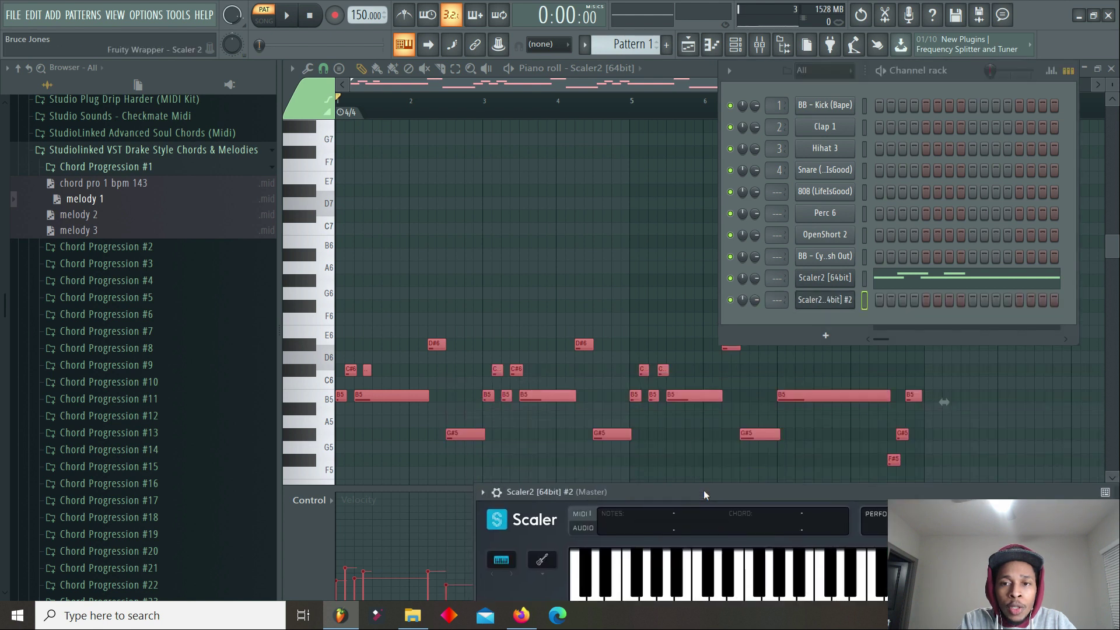
Record the melody's playback into the original Scaler2 channel's MIDI detection to identify its scale
{"action": "left_click", "coordinate": [820, 278]}
{"action": "left_click_drag", "start_coordinate": [765, 359], "coordinate": [742, 137]}
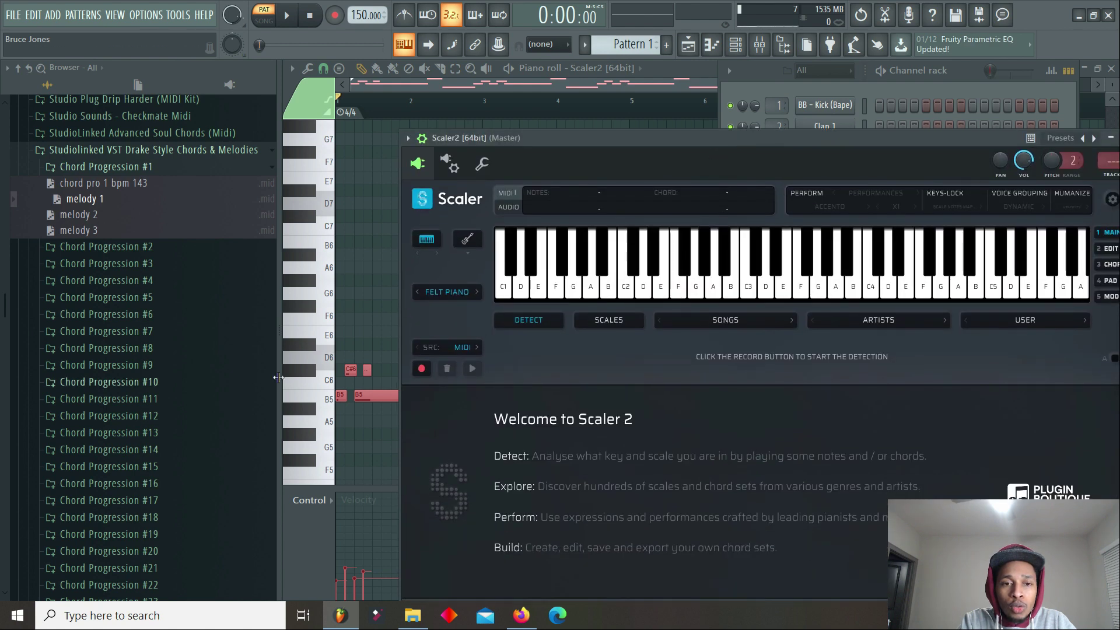
{"action": "left_click", "coordinate": [421, 369]}
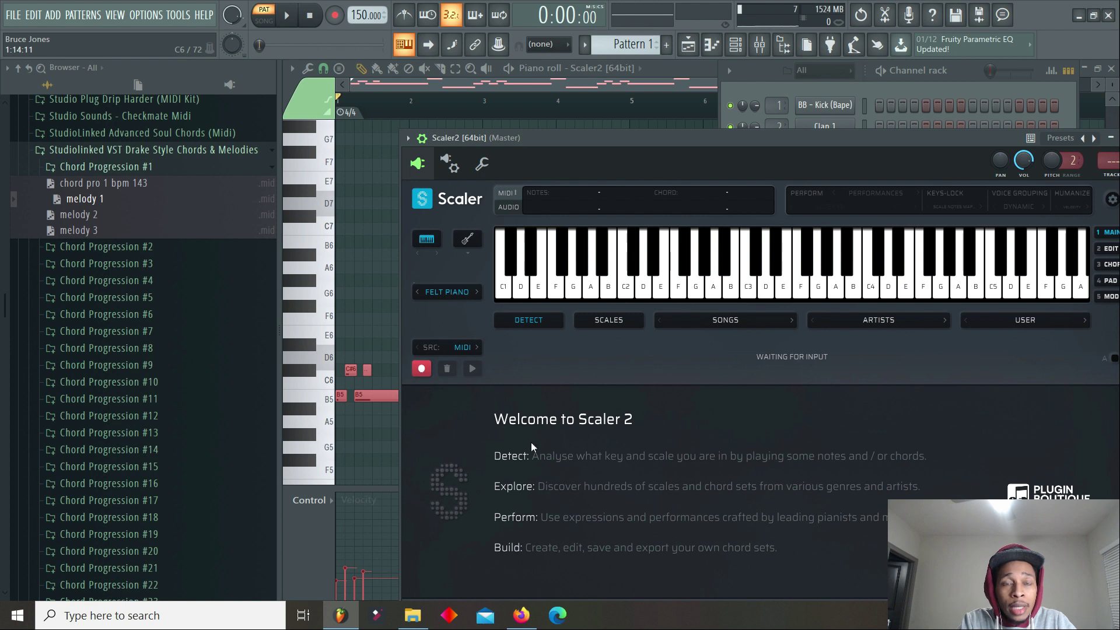
{"action": "left_click", "coordinate": [287, 16]}
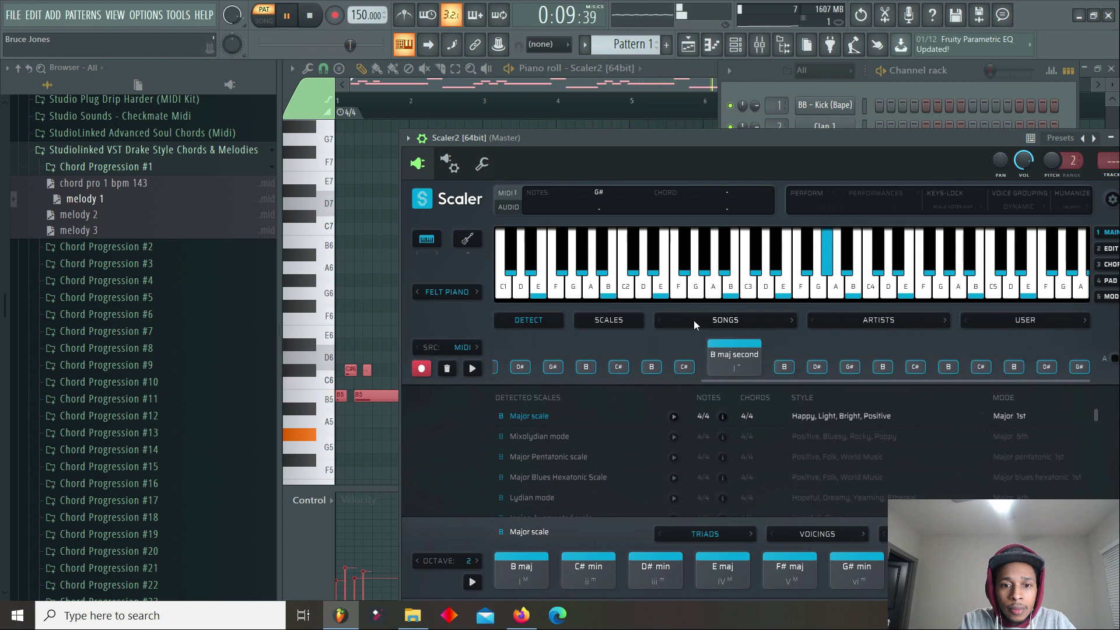
{"action": "left_click", "coordinate": [287, 16]}
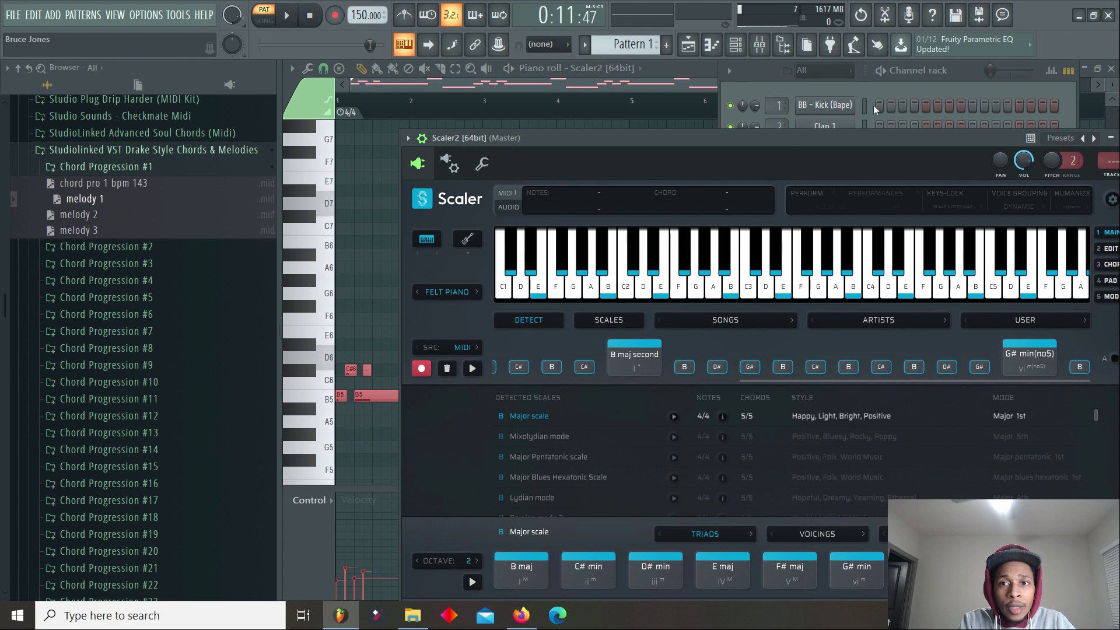
Set the piano roll's scale highlighting to B Major and return playback to the start
{"action": "left_click_drag", "start_coordinate": [872, 138], "coordinate": [803, 460]}
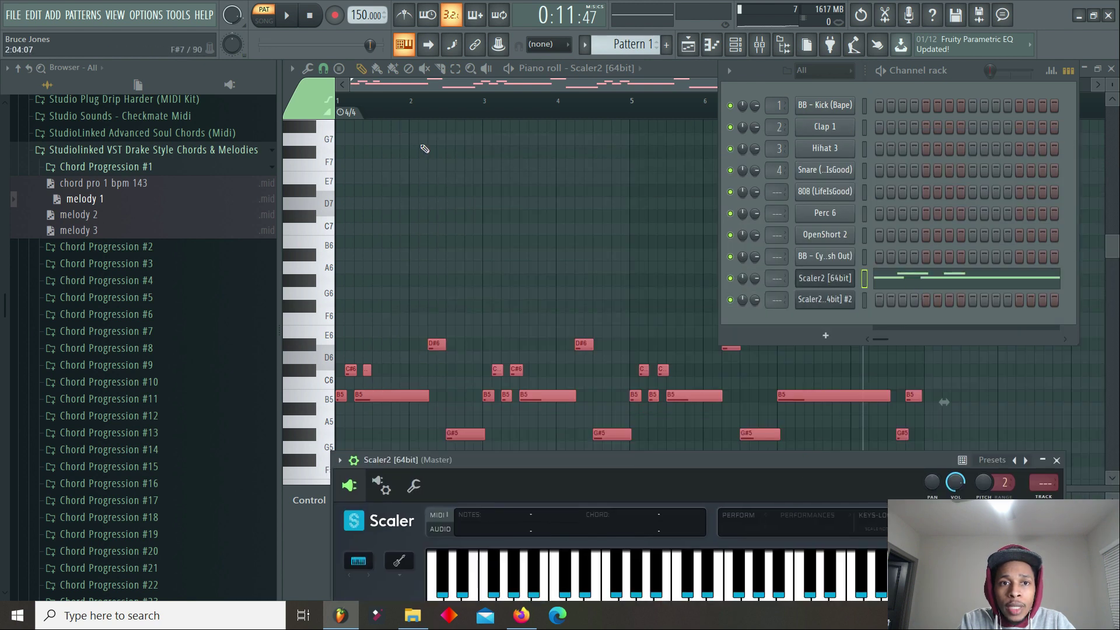
{"action": "left_click", "coordinate": [291, 68]}
{"action": "mouse_move", "coordinate": [332, 152]}
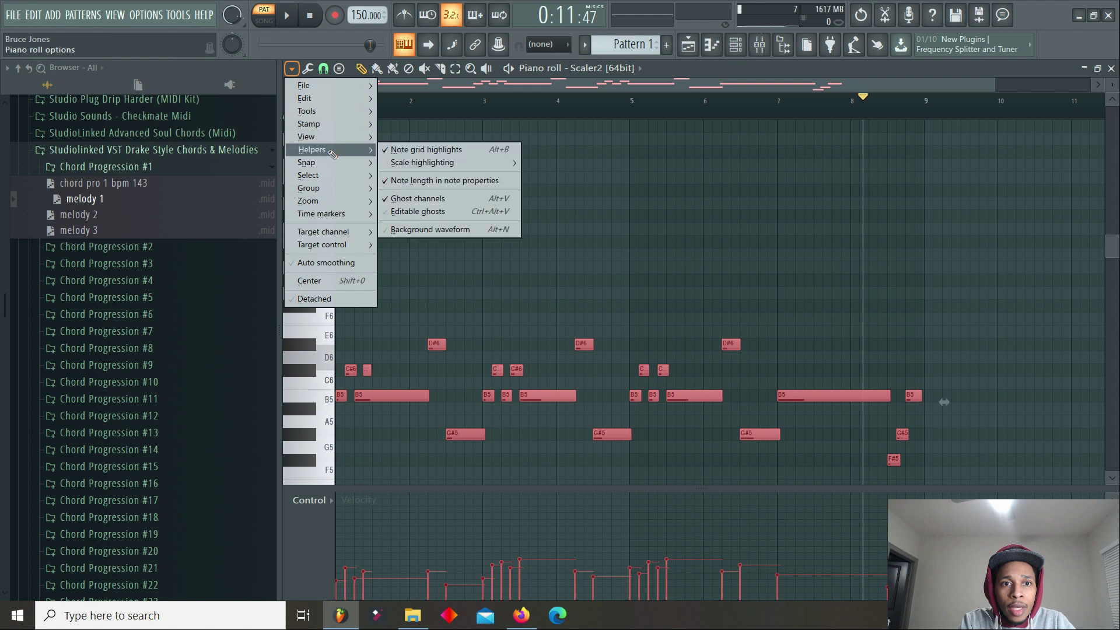
{"action": "mouse_move", "coordinate": [423, 163]}
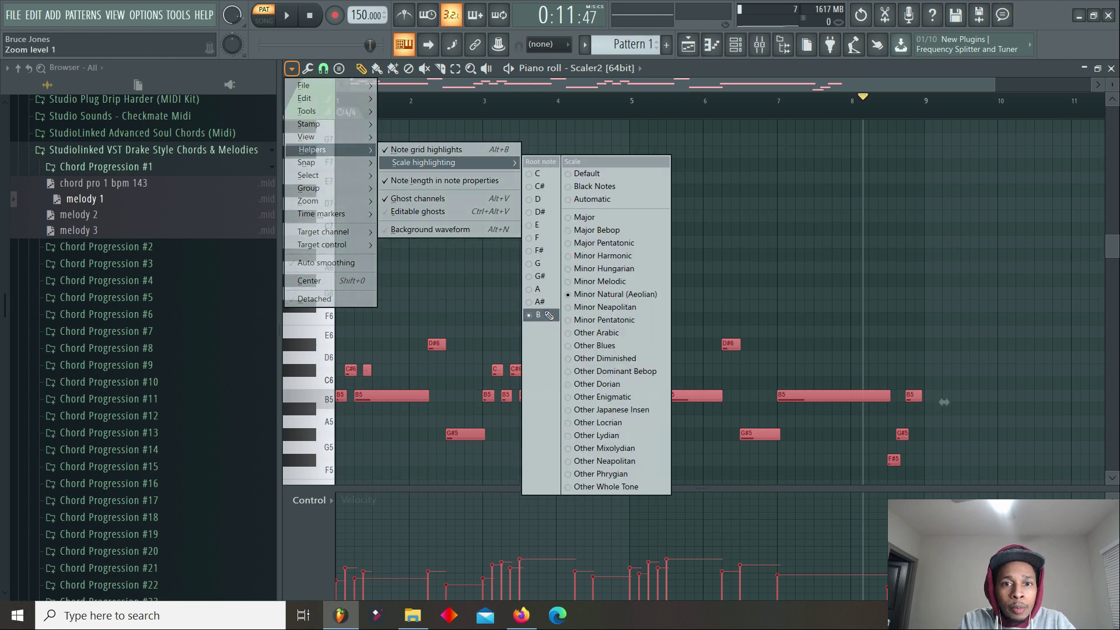
{"action": "left_click", "coordinate": [584, 217]}
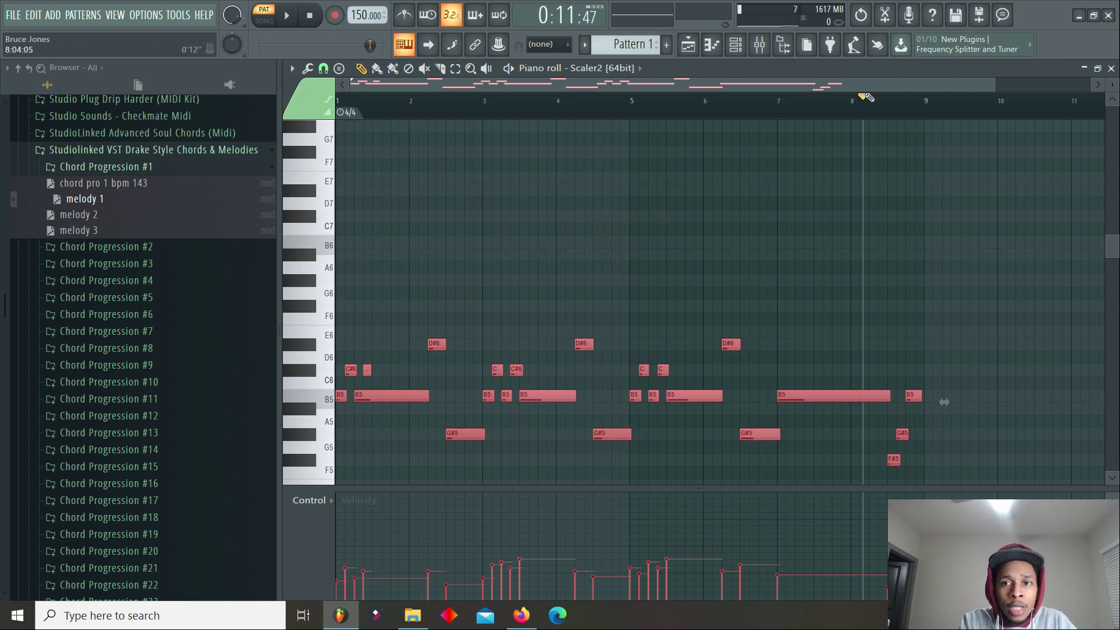
{"action": "key", "text": "space"}
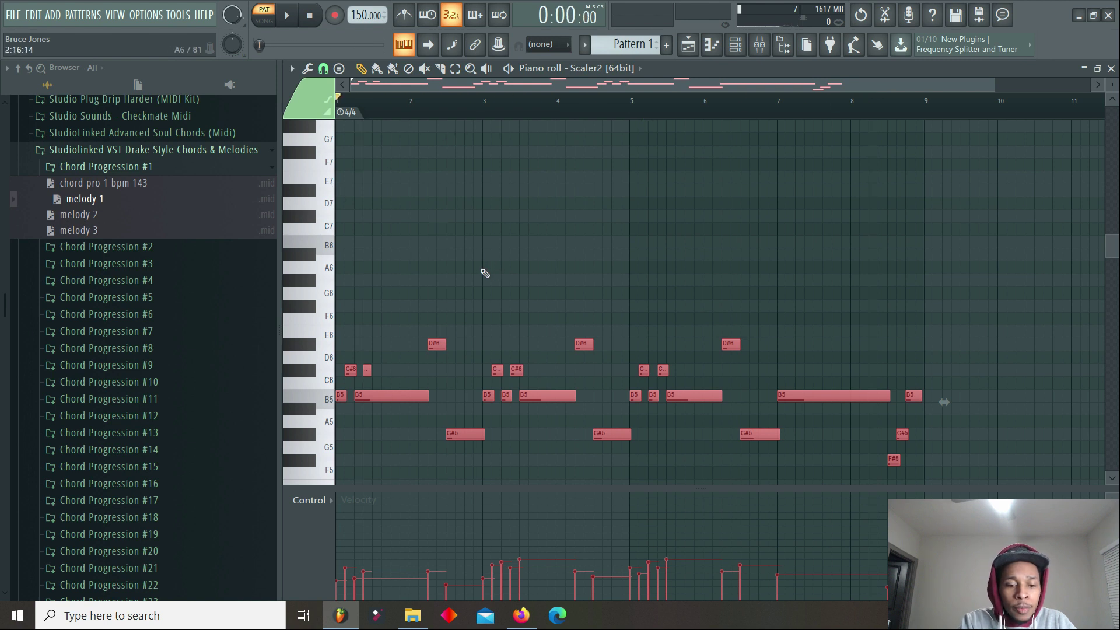
Reopen the original Scaler2 plugin and audition the triads of the detected B Major scale
{"action": "key", "text": "F6"}
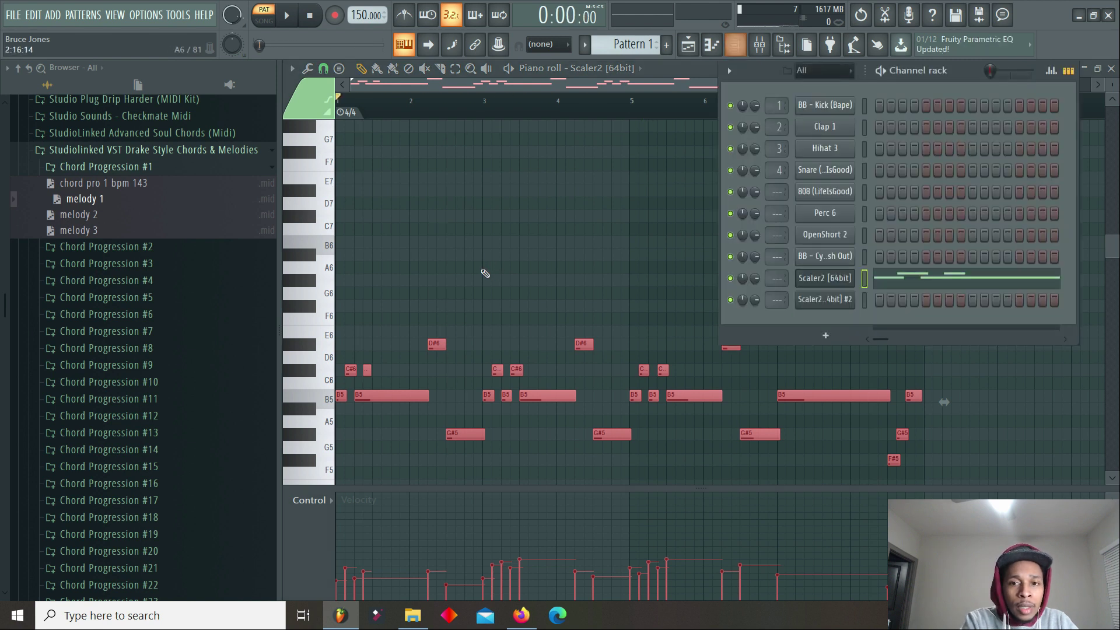
{"action": "left_click", "coordinate": [846, 280]}
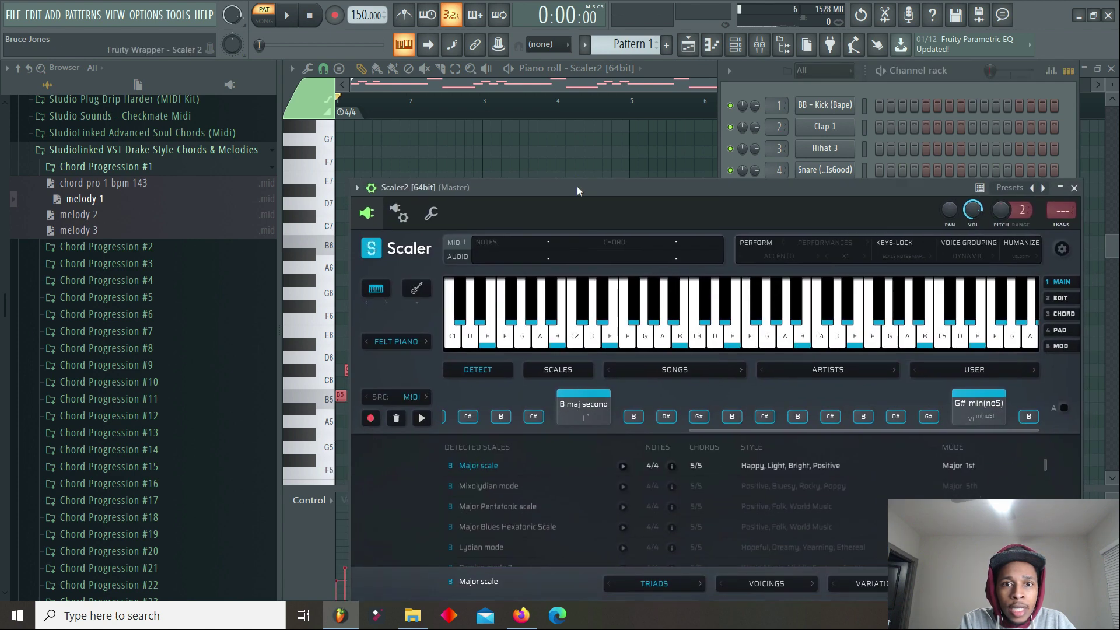
{"action": "left_click_drag", "start_coordinate": [576, 188], "coordinate": [576, 78]}
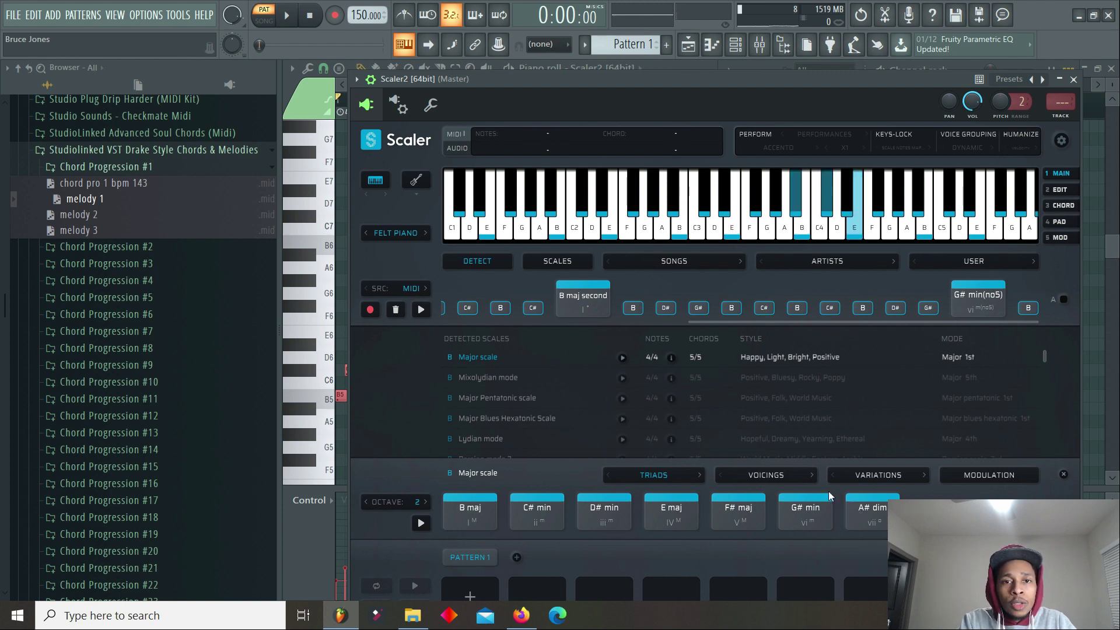
Copy the melody from the original Scaler2 channel to its clone and open the clone's piano roll
{"action": "left_click_drag", "start_coordinate": [532, 73], "coordinate": [749, 387]}
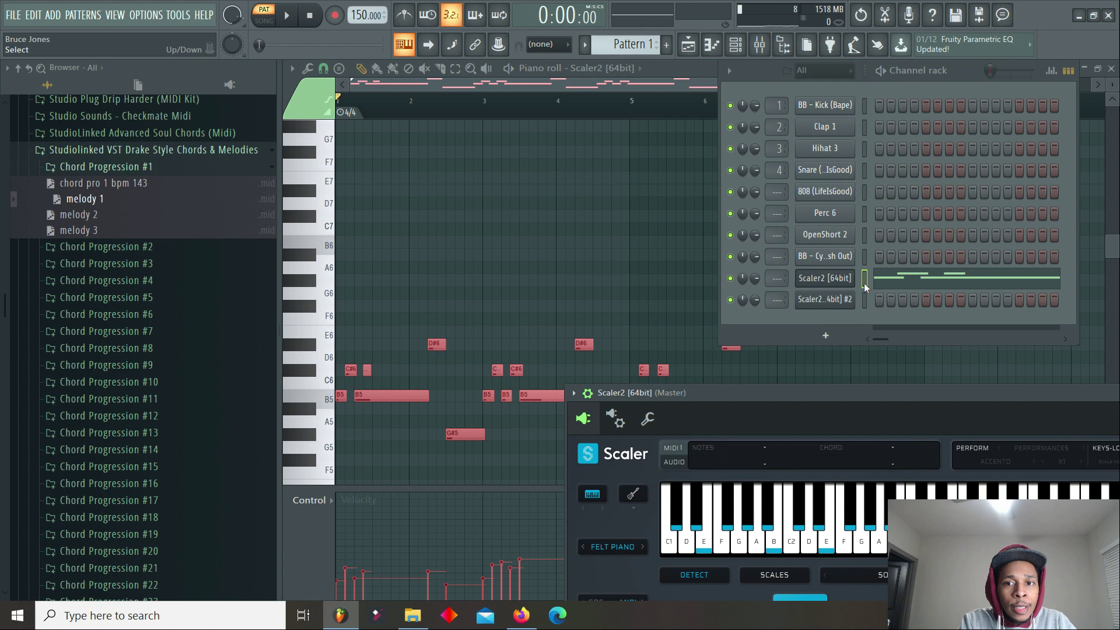
{"action": "right_click", "coordinate": [831, 280]}
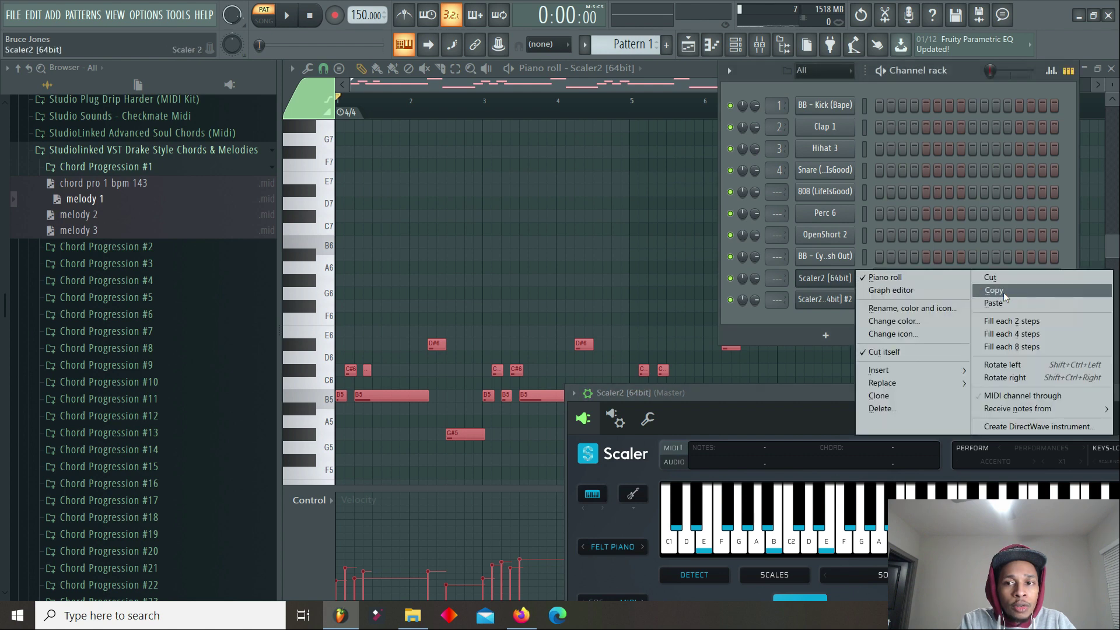
{"action": "left_click", "coordinate": [1005, 291]}
{"action": "right_click", "coordinate": [834, 300]}
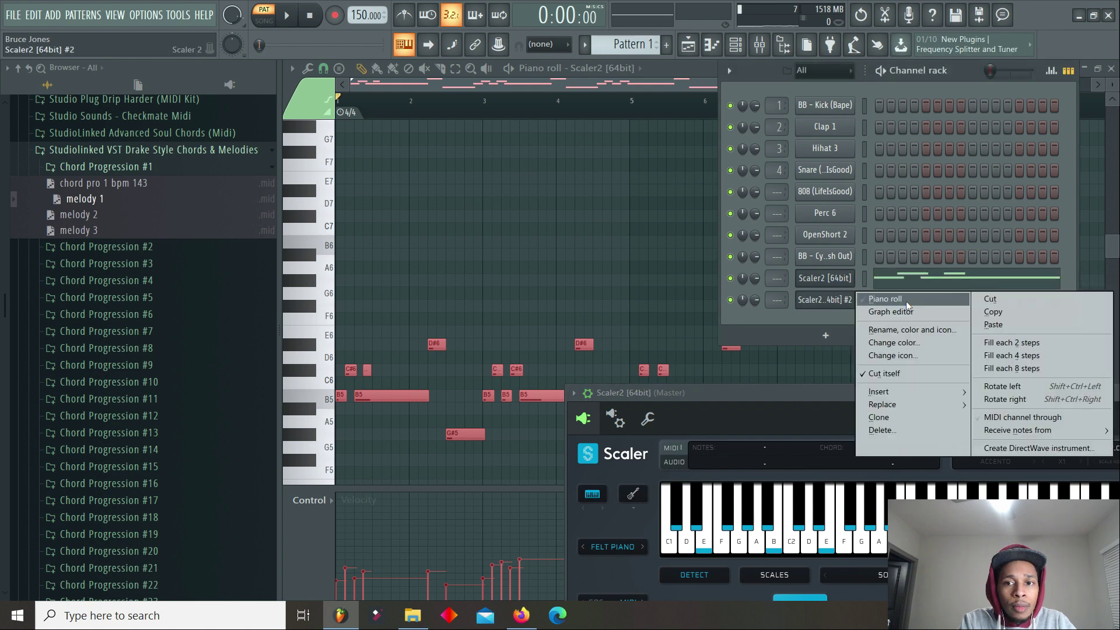
{"action": "left_click", "coordinate": [990, 325]}
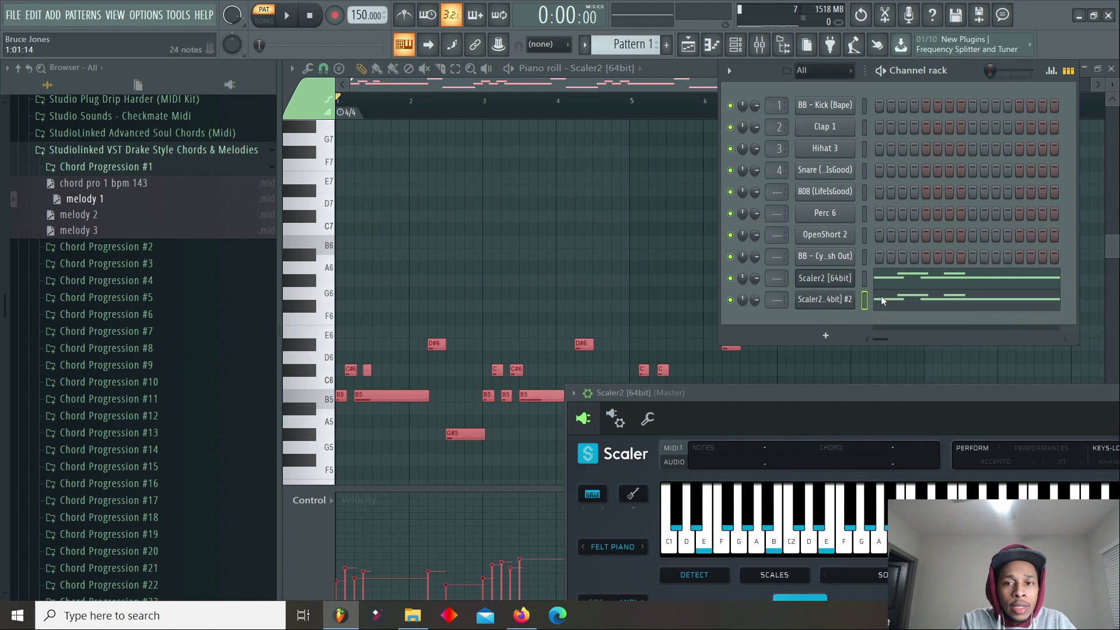
{"action": "left_click", "coordinate": [882, 300]}
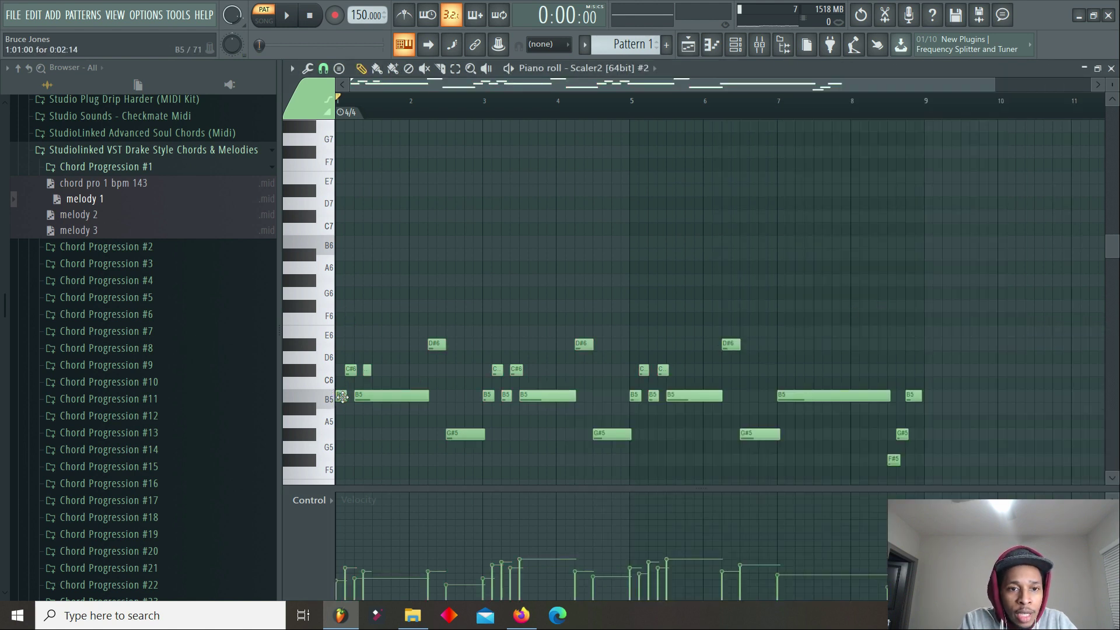
Draw a one-bar B major chord with B4, D#5 and F#5 in bar 1 beneath the melody and preview it
{"action": "key", "text": "F6"}
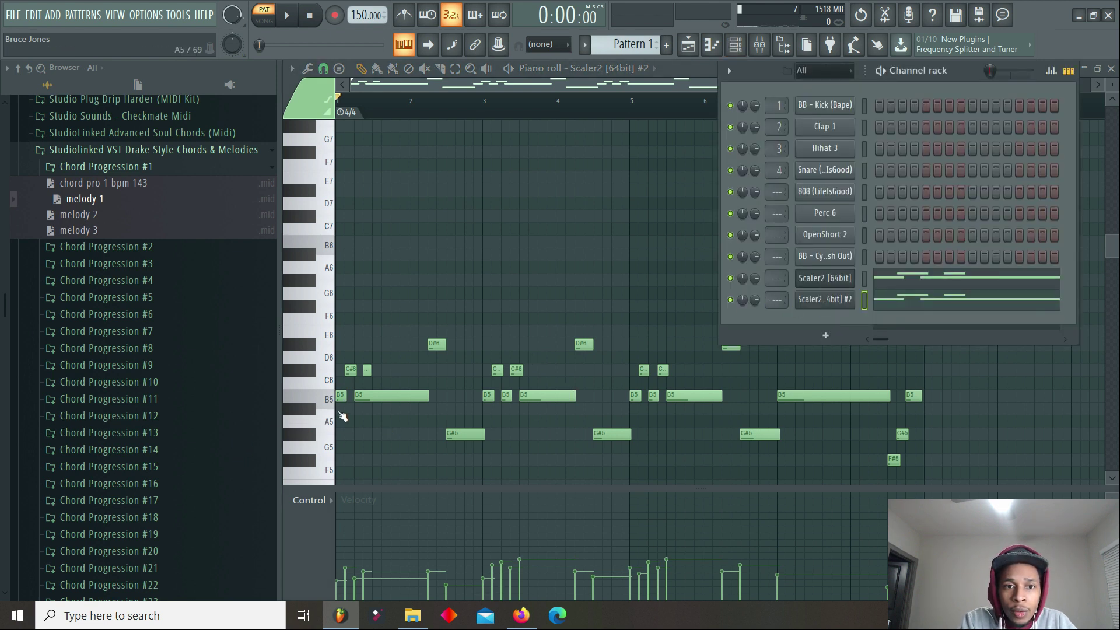
{"action": "key", "text": "F6"}
{"action": "scroll", "coordinate": [345, 414], "scroll_direction": "down", "scroll_amount": 5}
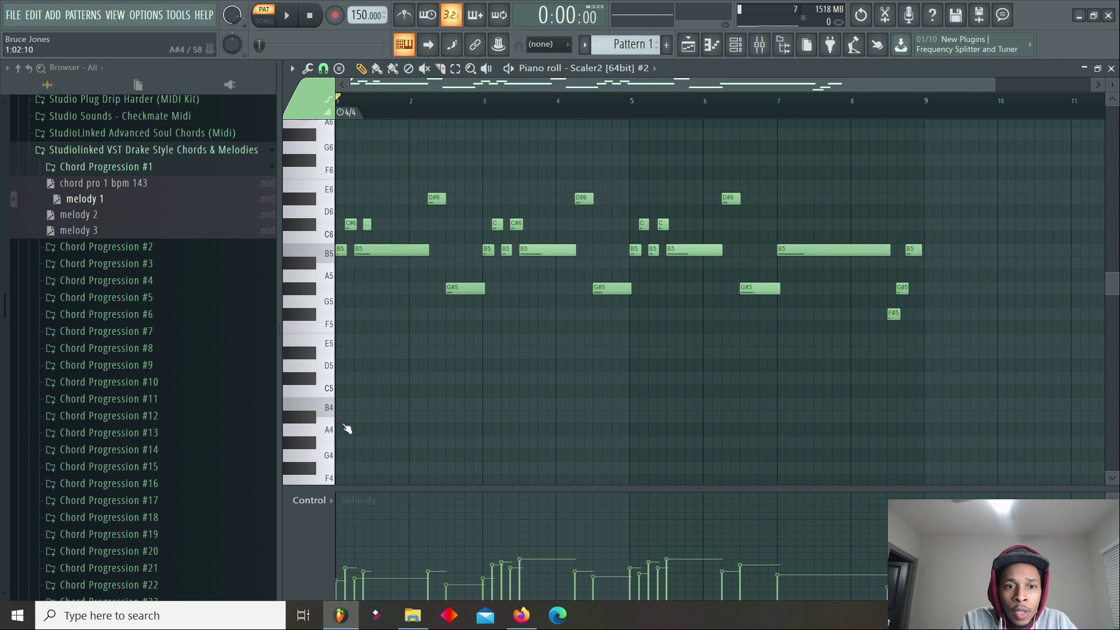
{"action": "left_click", "coordinate": [339, 407]}
{"action": "left_click_drag", "start_coordinate": [345, 407], "coordinate": [408, 407]}
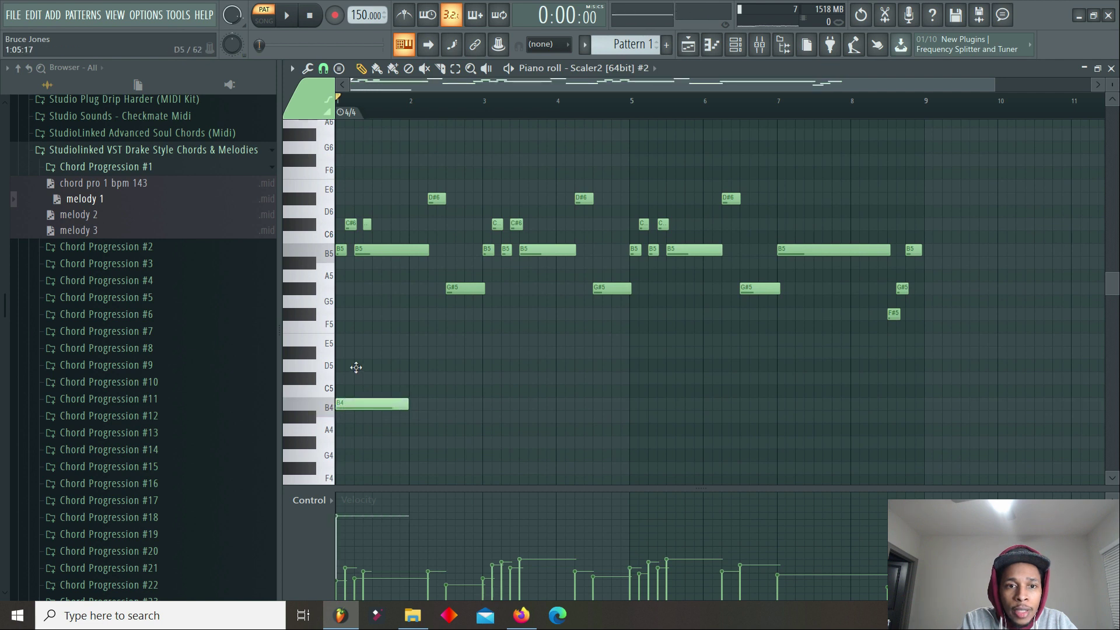
{"action": "left_click", "coordinate": [340, 353]}
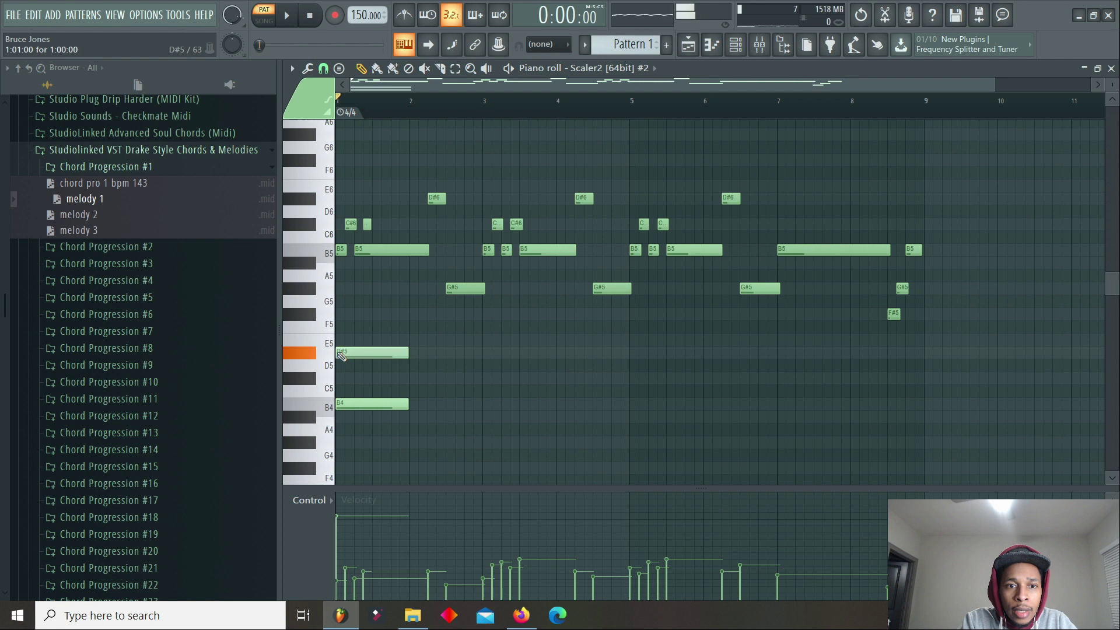
{"action": "left_click", "coordinate": [341, 315]}
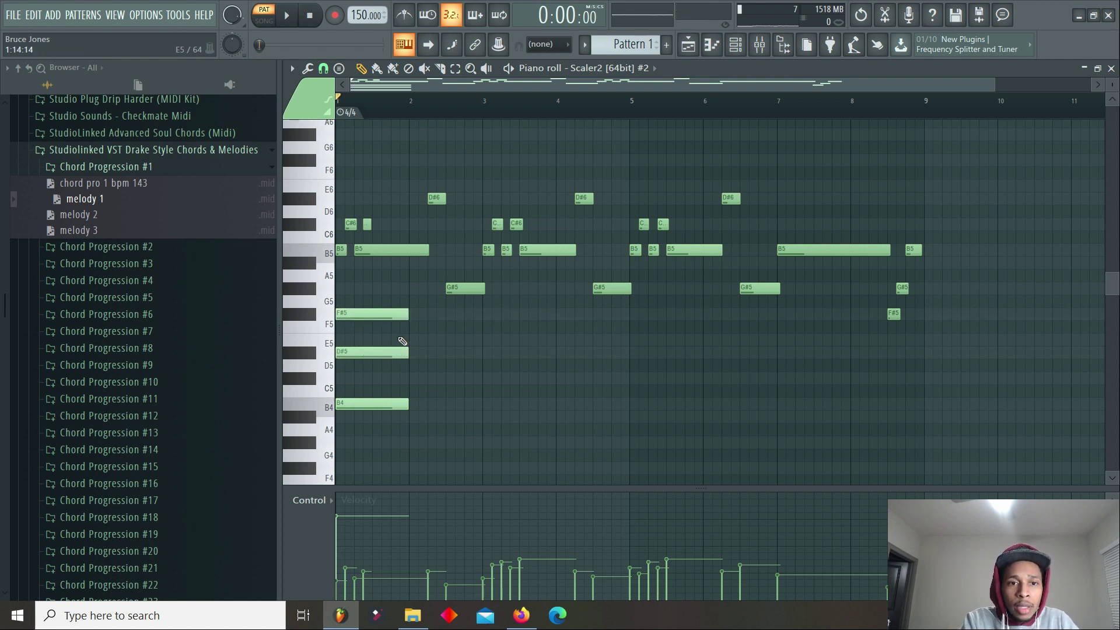
{"action": "key", "text": "space"}
{"action": "key", "text": "space"}
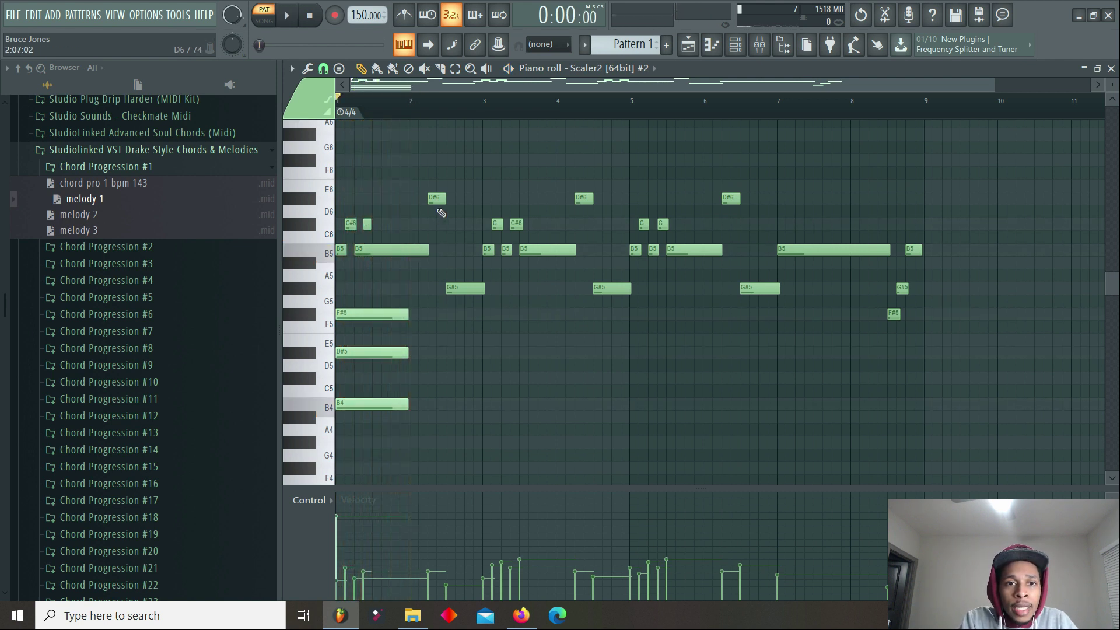
Repeat the B4, D#5 and F#5 chord in bar 2, raise its B4 an octave to B5, and play it back
{"action": "left_click", "coordinate": [412, 404]}
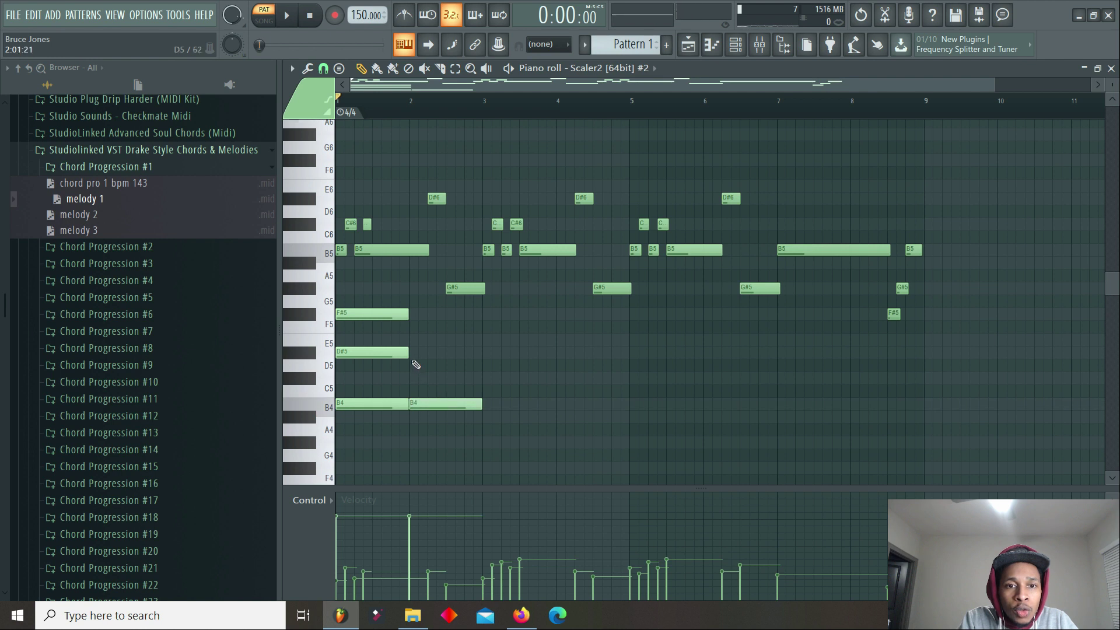
{"action": "left_click", "coordinate": [413, 352]}
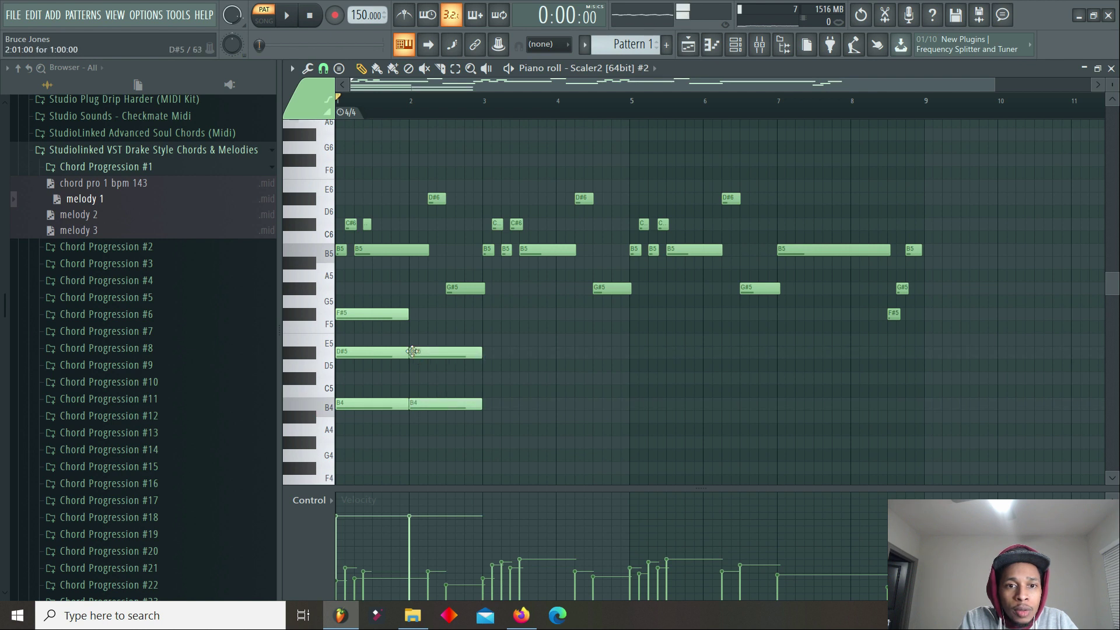
{"action": "left_click", "coordinate": [414, 315]}
{"action": "left_click_drag", "start_coordinate": [432, 465], "coordinate": [432, 413]}
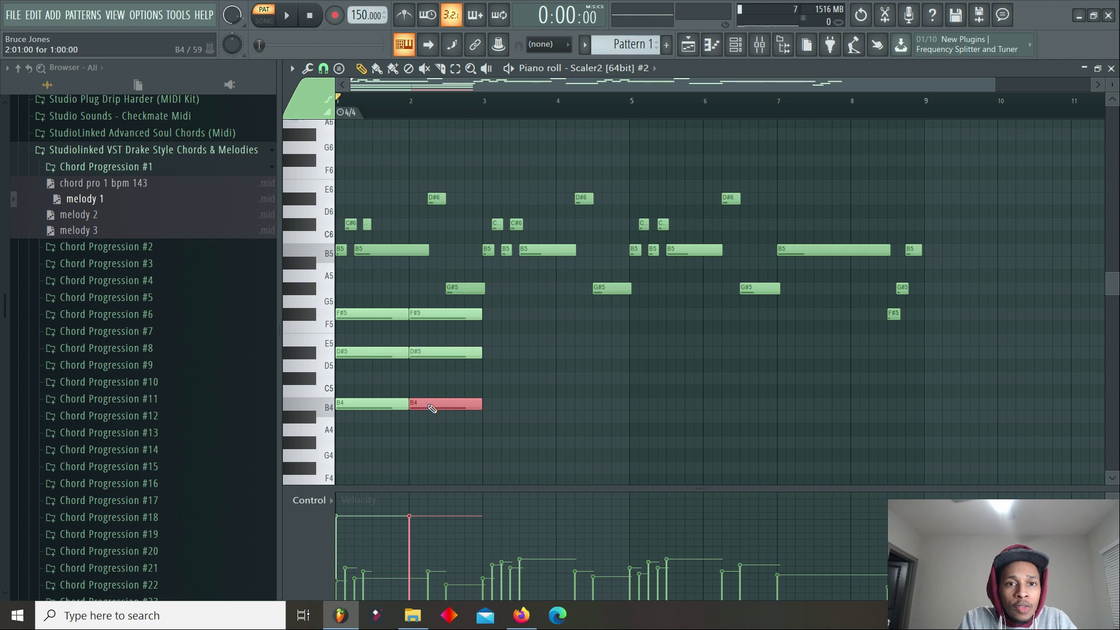
{"action": "key", "text": "ctrl+Up"}
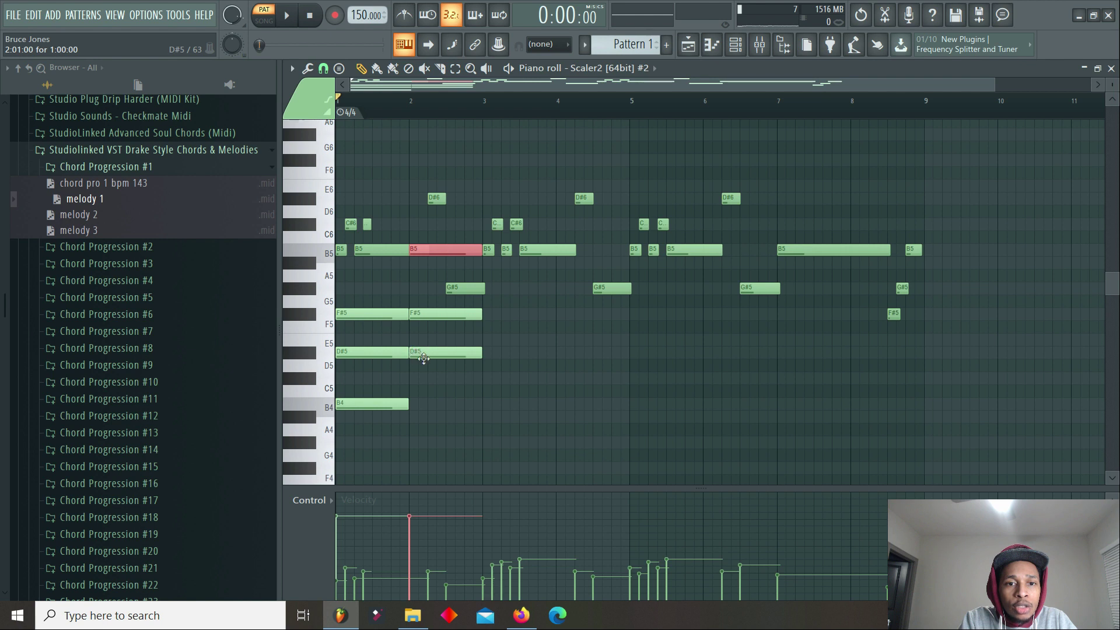
{"action": "key", "text": "space"}
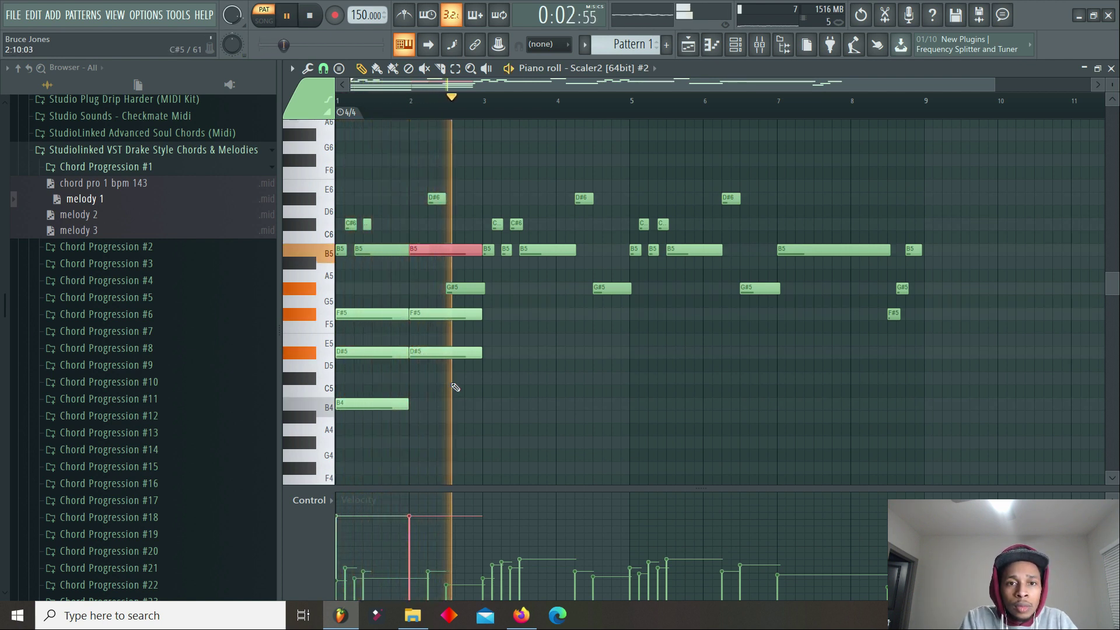
{"action": "key", "text": "space"}
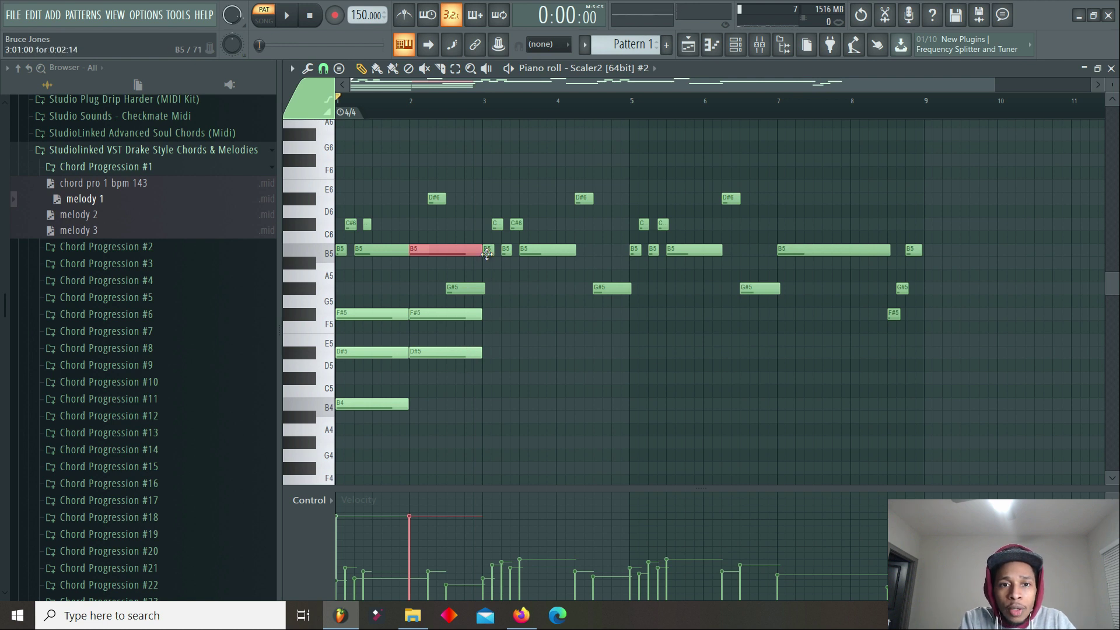
Repeat the B4, D#5 and F#5 chord in bar 3 and lower its B4 an octave to B3
{"action": "left_click_drag", "start_coordinate": [370, 462], "coordinate": [496, 325]}
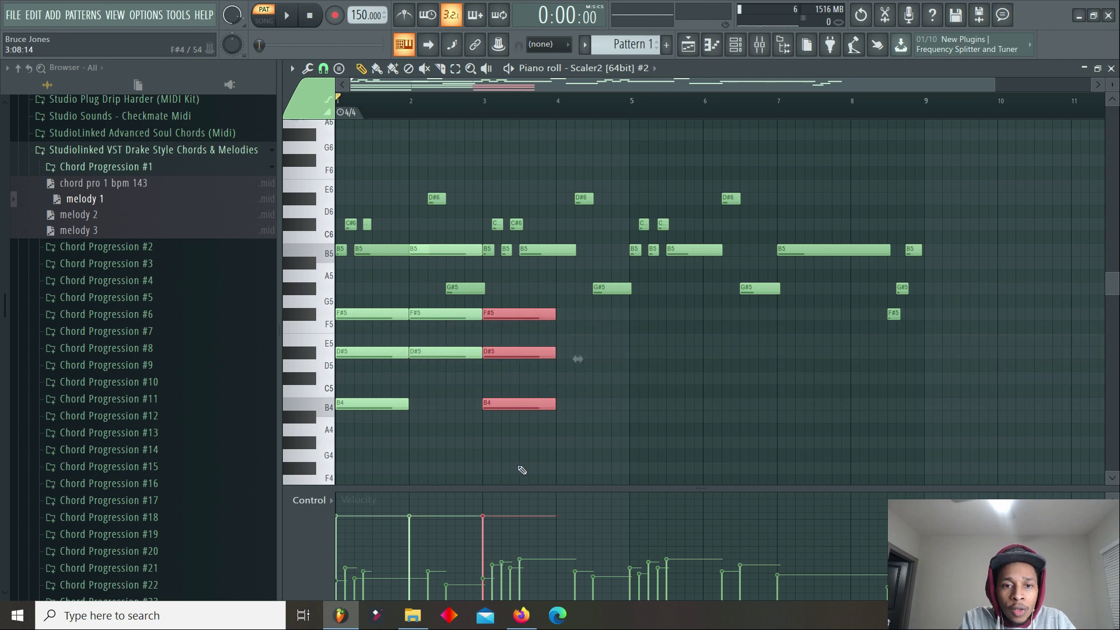
{"action": "left_click", "coordinate": [518, 403]}
{"action": "key", "text": "Down"}
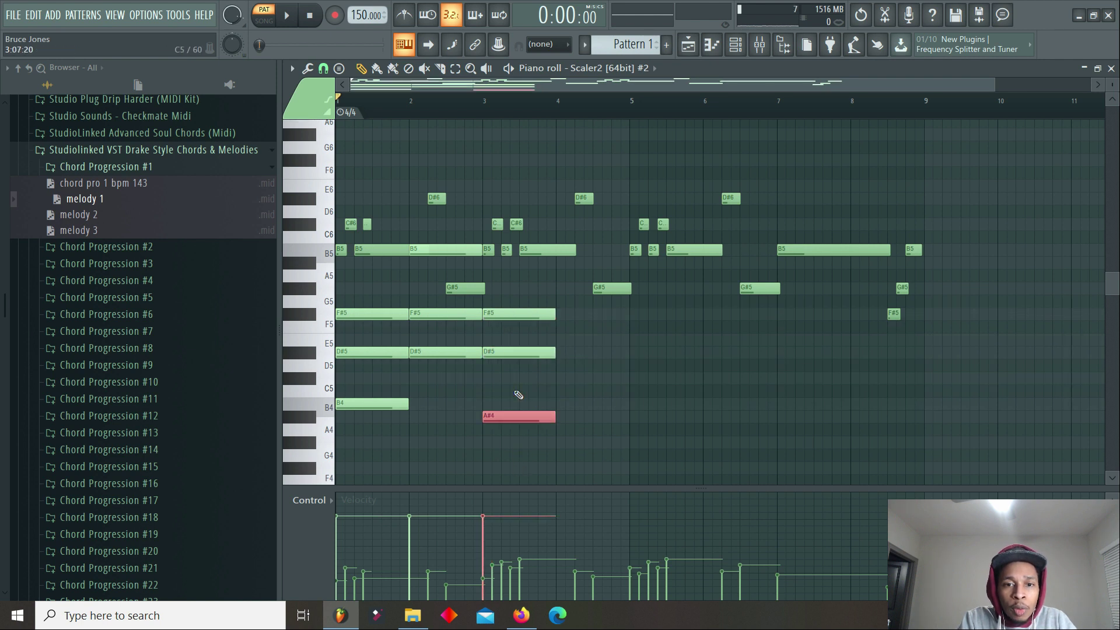
{"action": "key", "text": "Up"}
{"action": "key", "text": "Delete"}
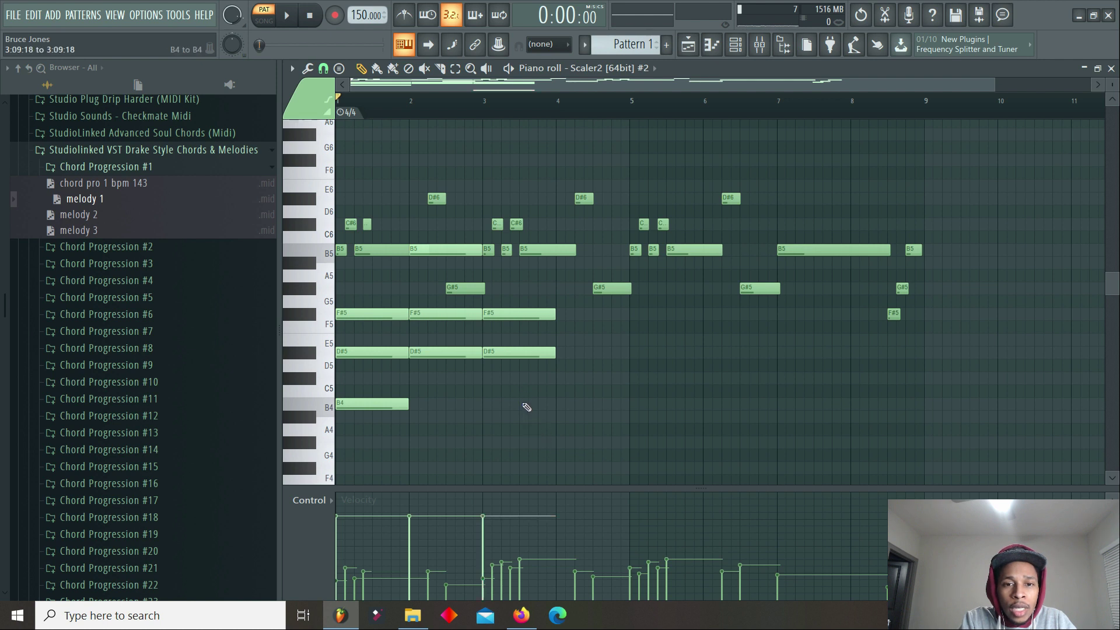
Raise the D#5 of bar 3's chord an octave to D#6 and play the pattern back
{"action": "left_click_drag", "start_coordinate": [516, 361], "coordinate": [509, 344]}
{"action": "key", "text": "ctrl+z"}
{"action": "key", "text": "ctrl+Up"}
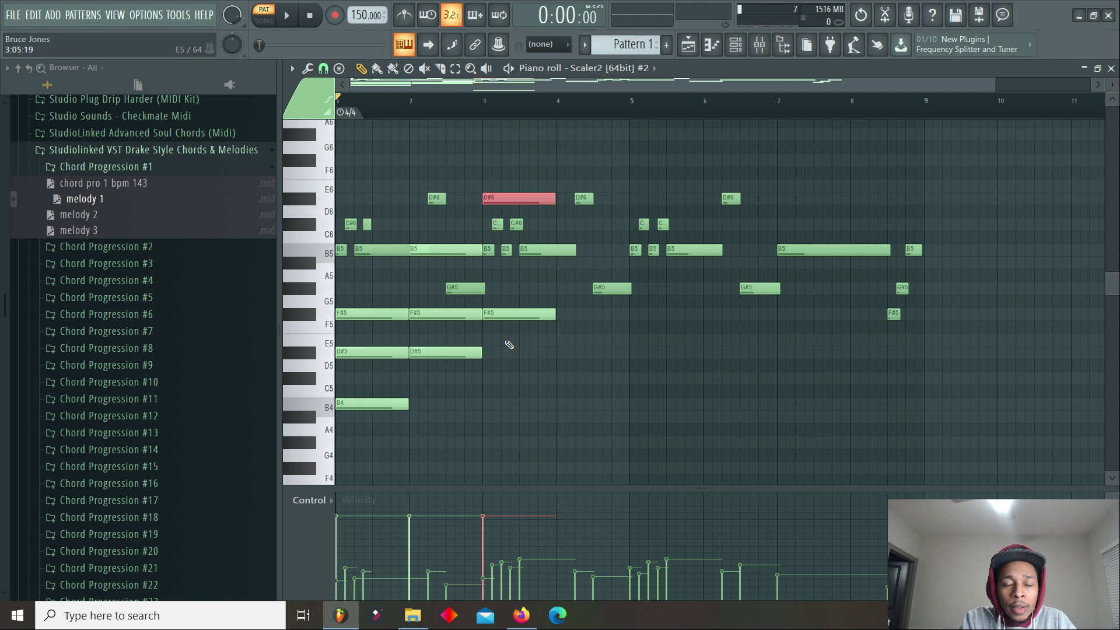
{"action": "key", "text": "space"}
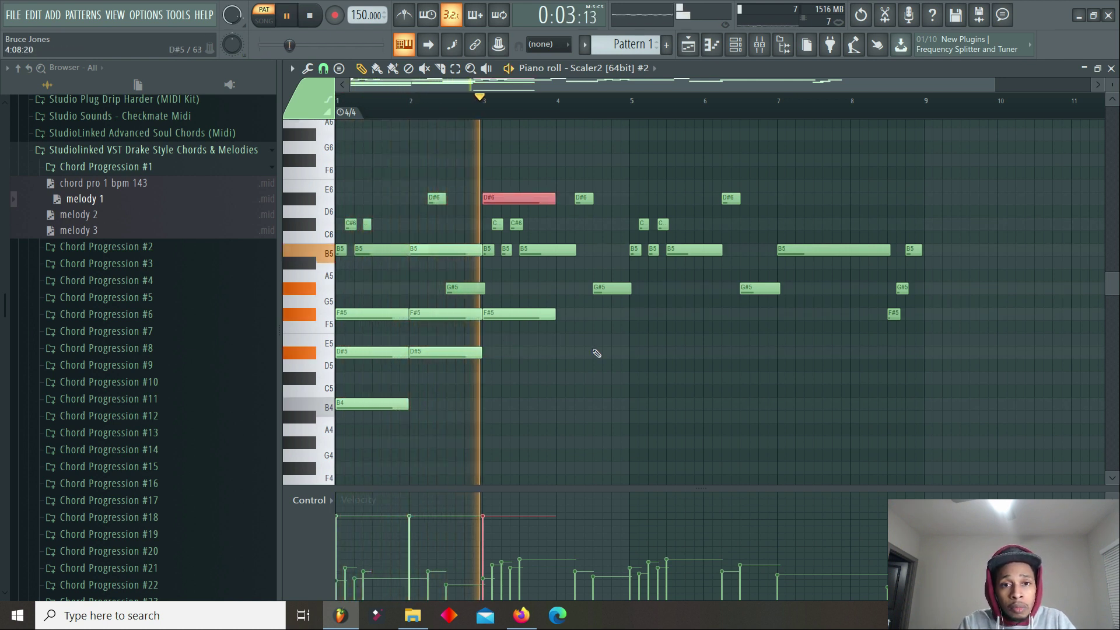
{"action": "key", "text": "space"}
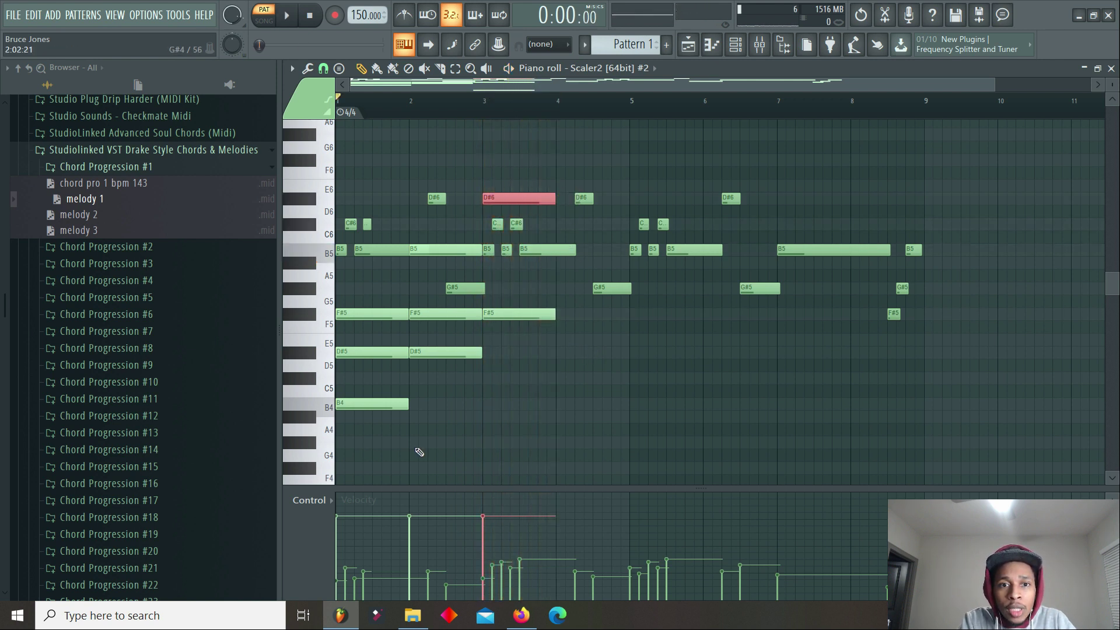
Draw a one-bar chord of B4, D#5 and F#5 in bar 4 beneath the melody
{"action": "left_click", "coordinate": [558, 356]}
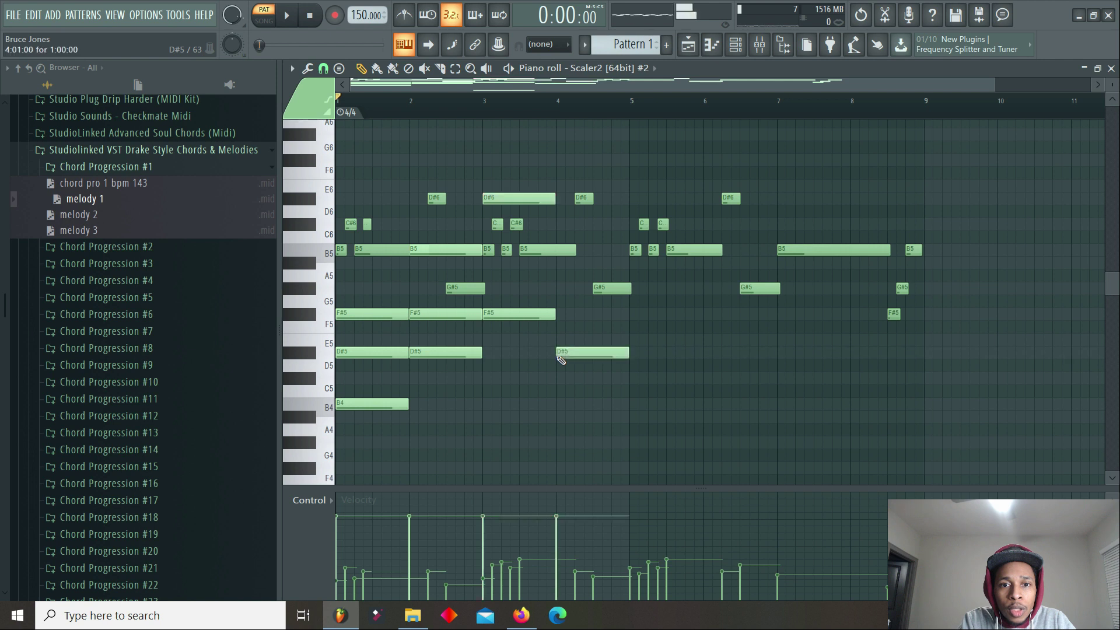
{"action": "left_click_drag", "start_coordinate": [560, 357], "coordinate": [566, 396]}
{"action": "left_click", "coordinate": [561, 356]}
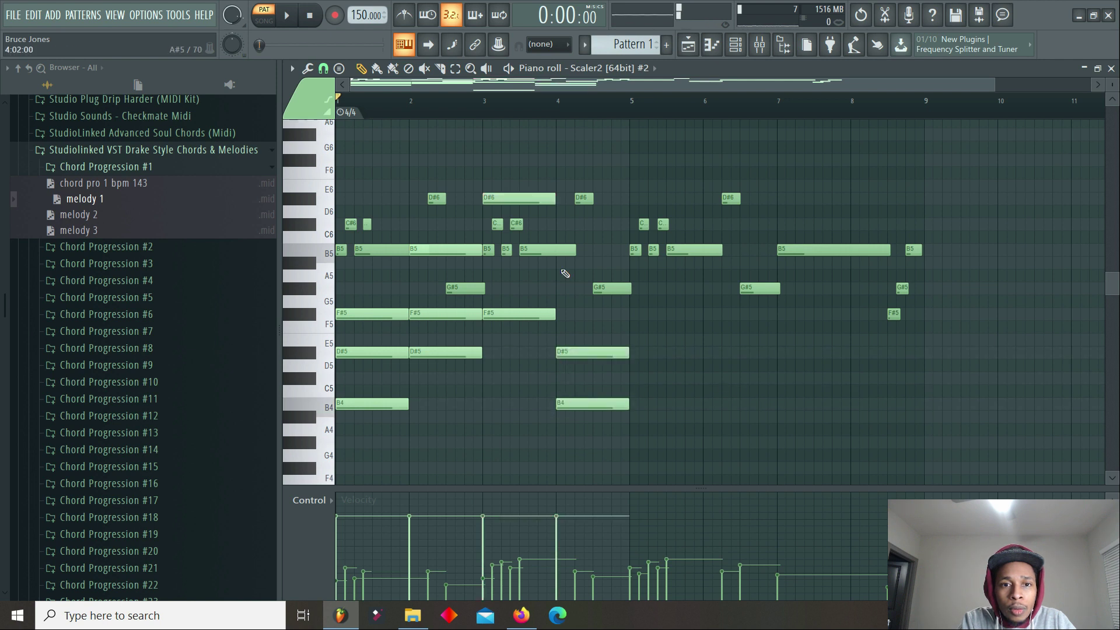
{"action": "left_click", "coordinate": [563, 313]}
{"action": "left_click", "coordinate": [565, 313]}
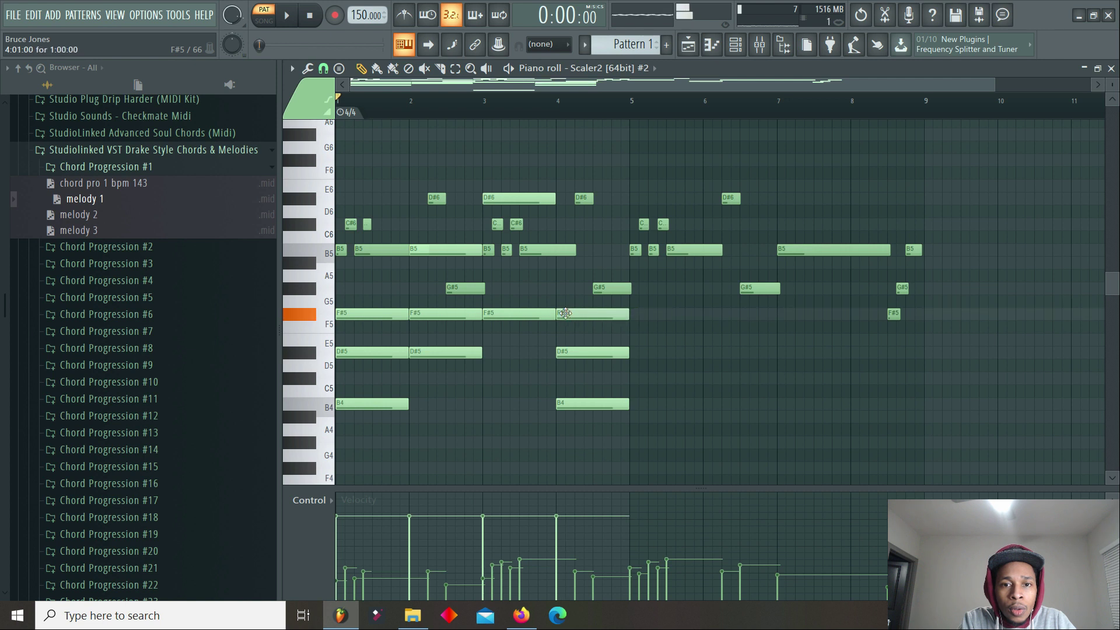
Lower the F#5 of bar 4's chord an octave to F#4 and listen to the progression
{"action": "left_click", "coordinate": [570, 315]}
{"action": "key", "text": "ctrl+Down"}
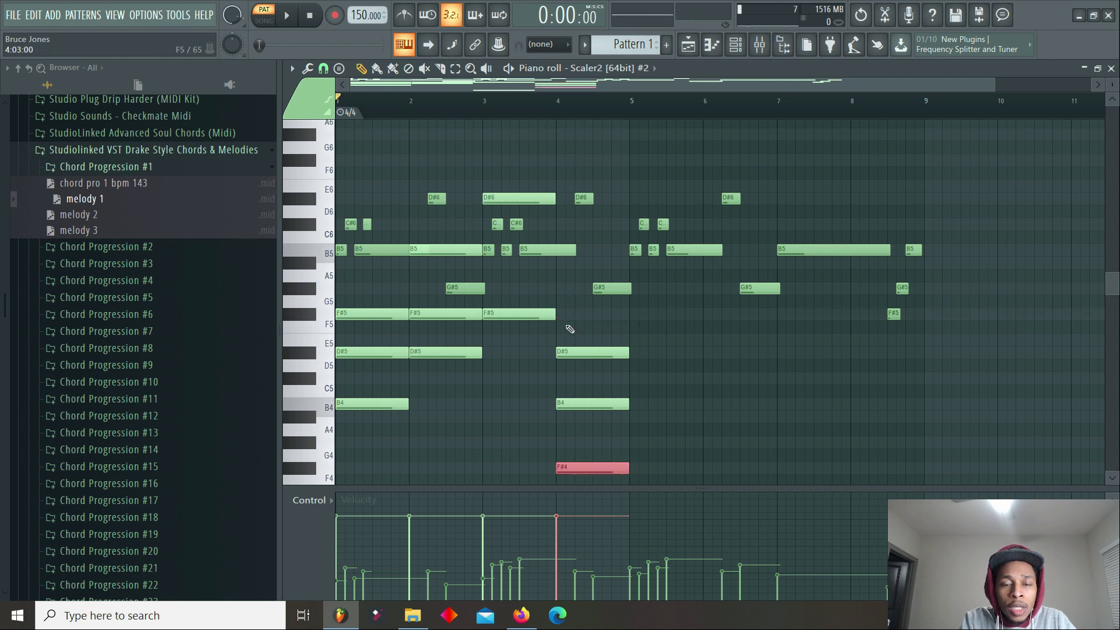
{"action": "key", "text": "space"}
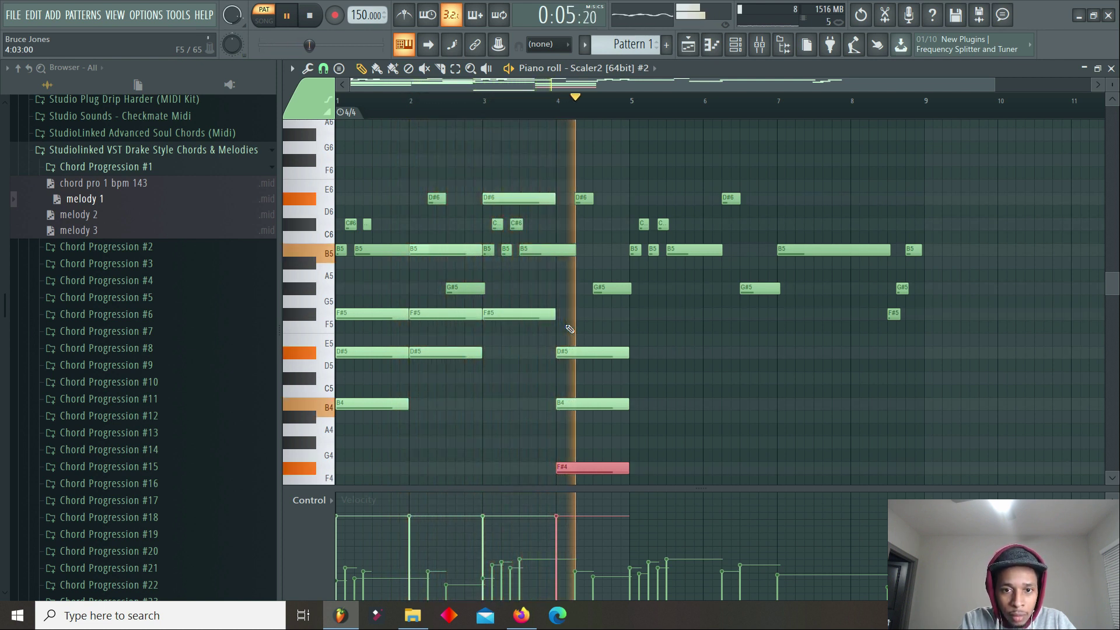
{"action": "key", "text": "space"}
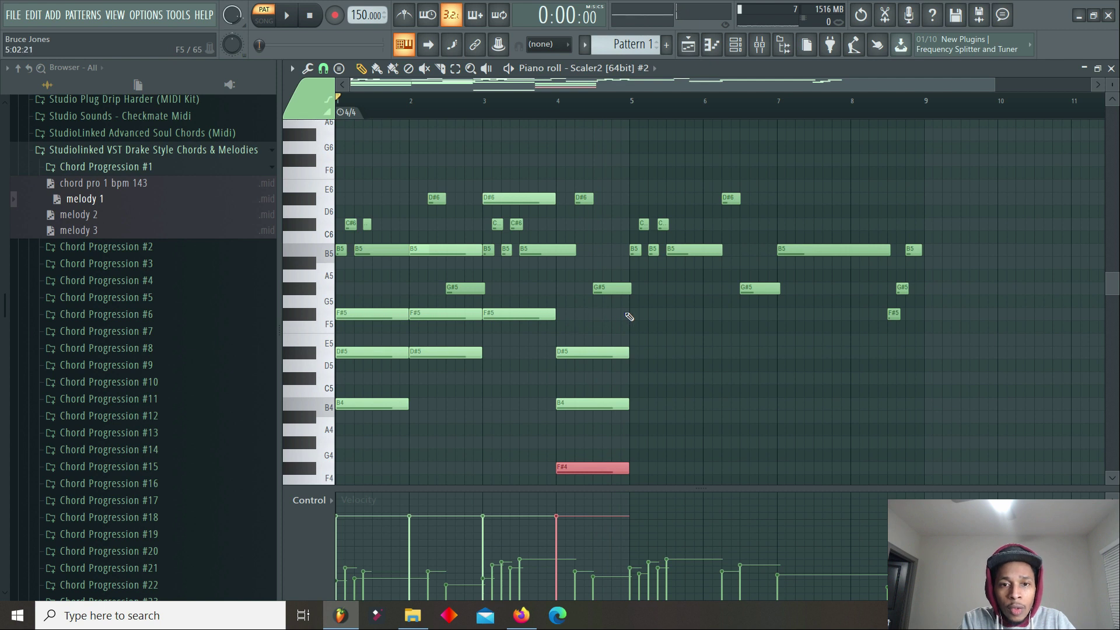
Raise bar 3's B3 to B4 and bar 4's F#4 to F#5, and play the progression again
{"action": "scroll", "coordinate": [532, 444], "scroll_direction": "down", "scroll_amount": 6}
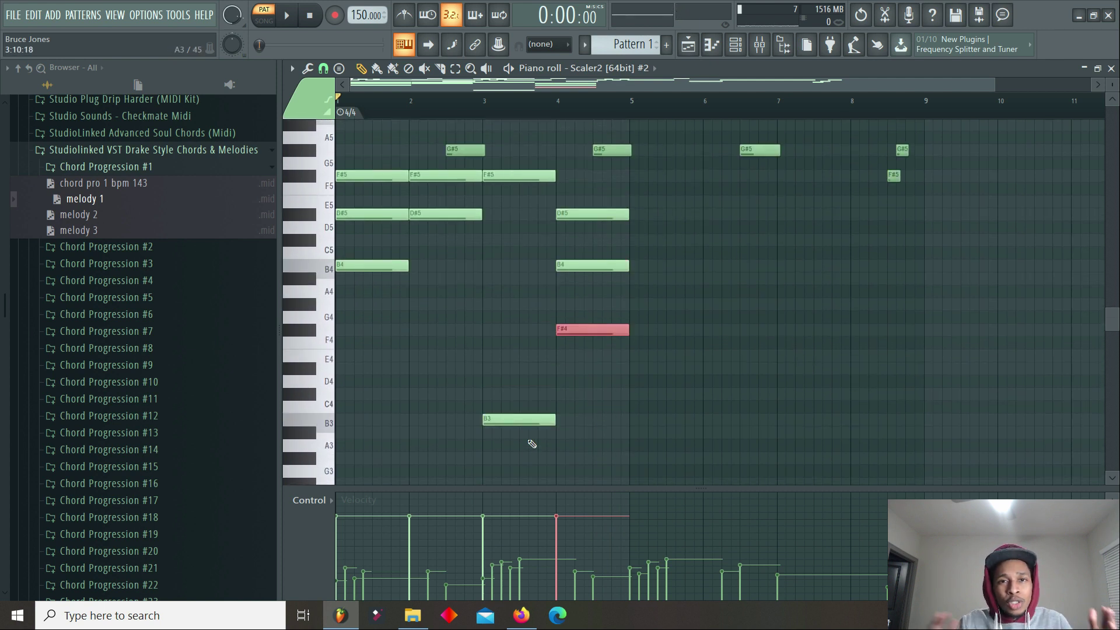
{"action": "left_click", "coordinate": [518, 418]}
{"action": "key", "text": "ctrl+Up"}
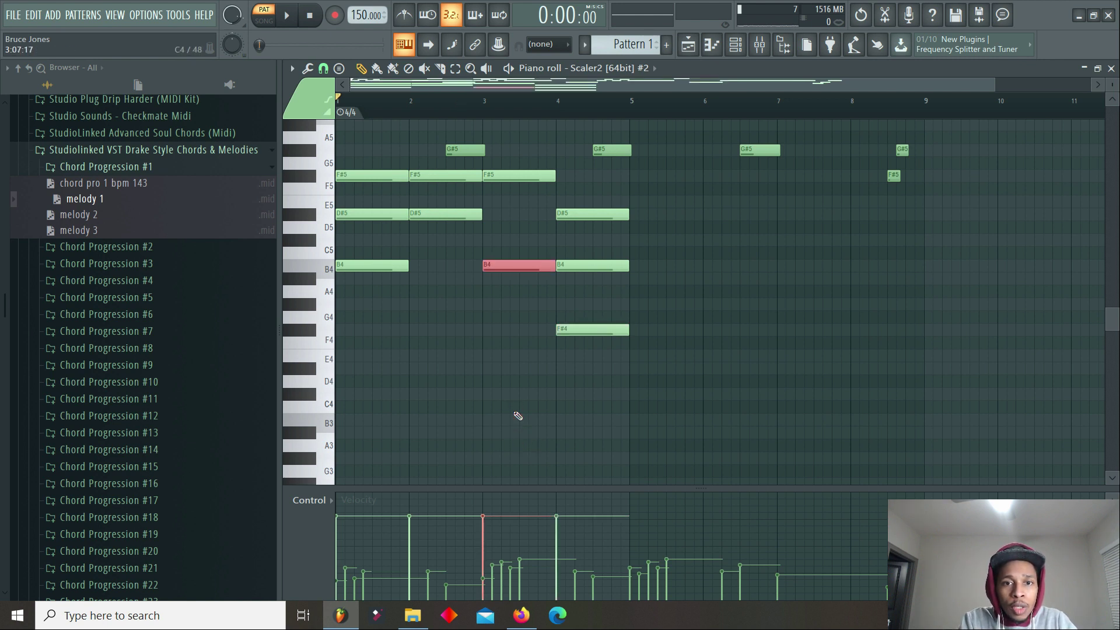
{"action": "left_click", "coordinate": [595, 329]}
{"action": "key", "text": "ctrl+Up"}
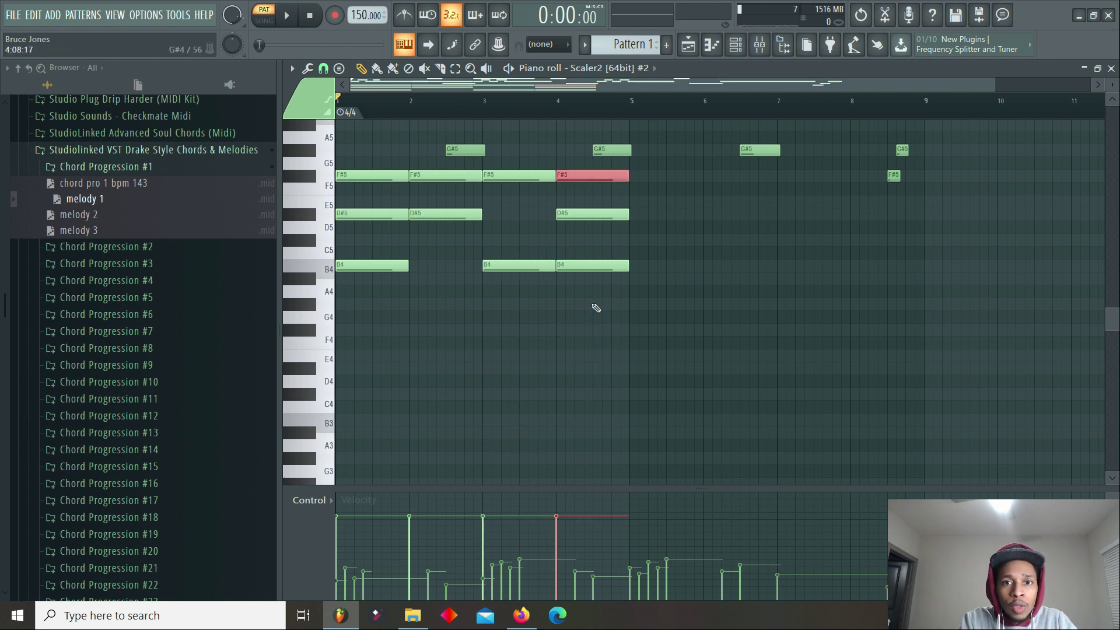
{"action": "key", "text": "space"}
{"action": "scroll", "coordinate": [595, 309], "scroll_direction": "up", "scroll_amount": 5}
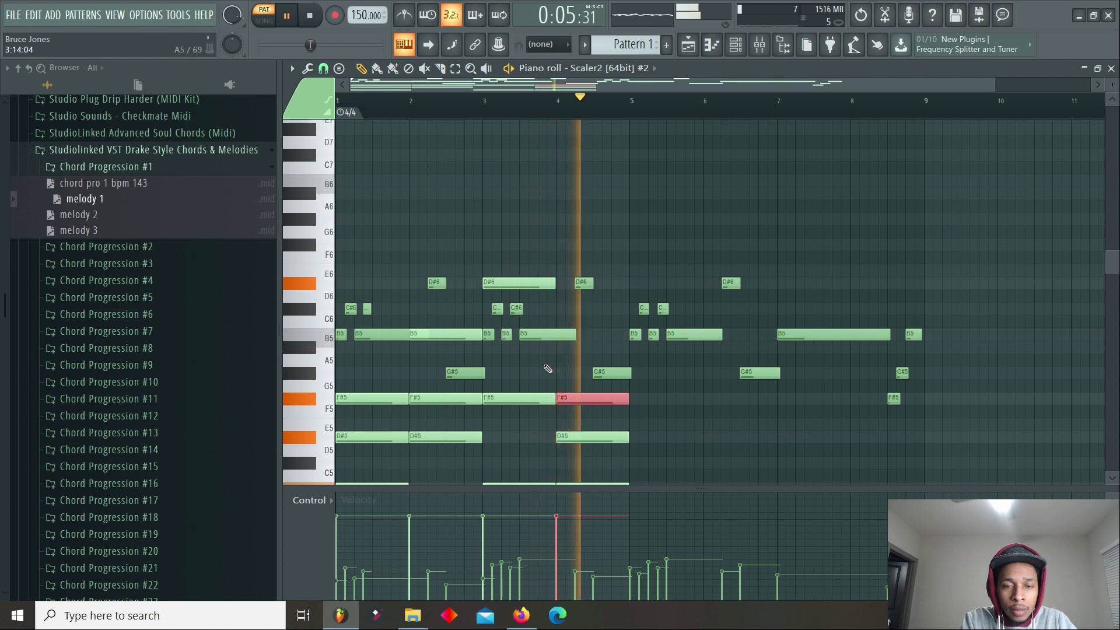
{"action": "key", "text": "space"}
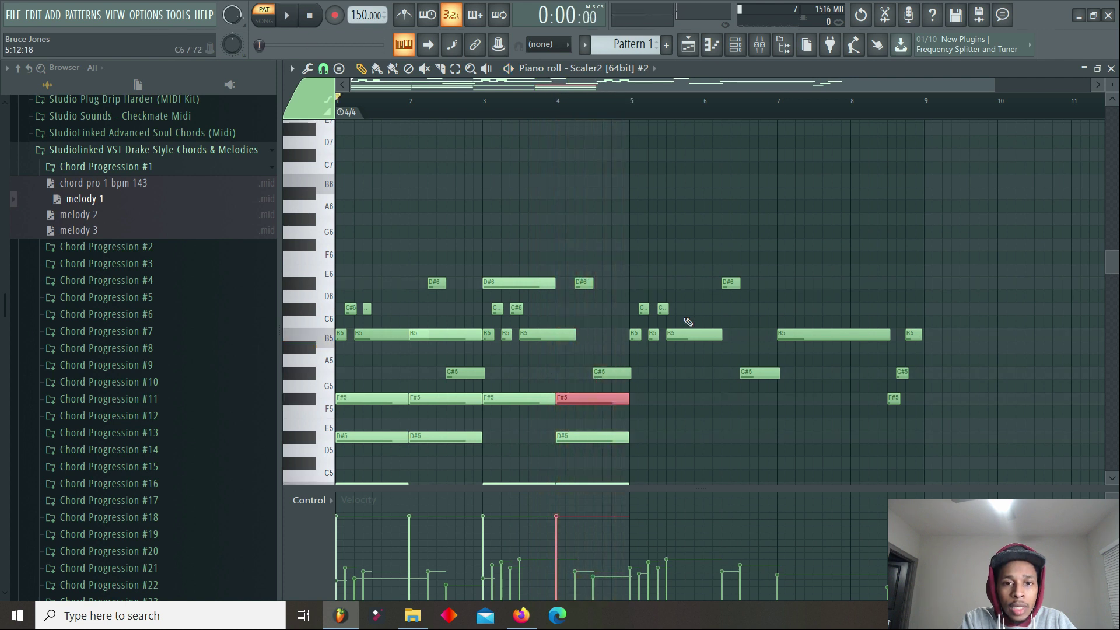
Duplicate the four-bar chord progression into bars 5 to 8, lower the copy by an octave, and play it back
{"action": "scroll", "coordinate": [689, 322], "scroll_direction": "down", "scroll_amount": 3}
{"action": "left_click_drag", "start_coordinate": [618, 403], "coordinate": [637, 253]}
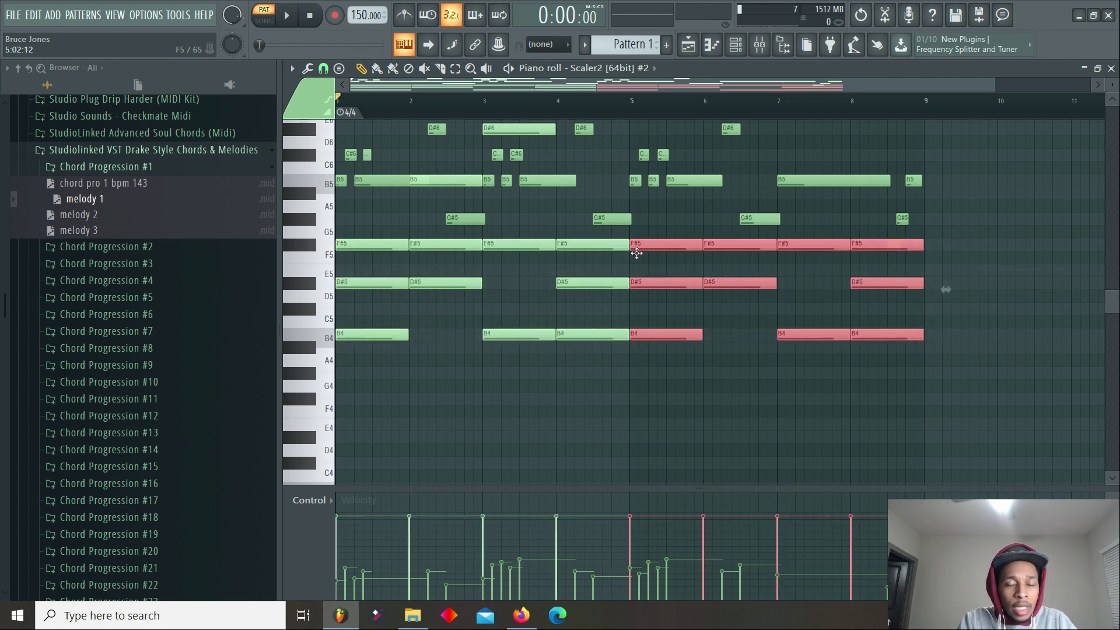
{"action": "key", "text": "ctrl+Down"}
{"action": "key", "text": "space"}
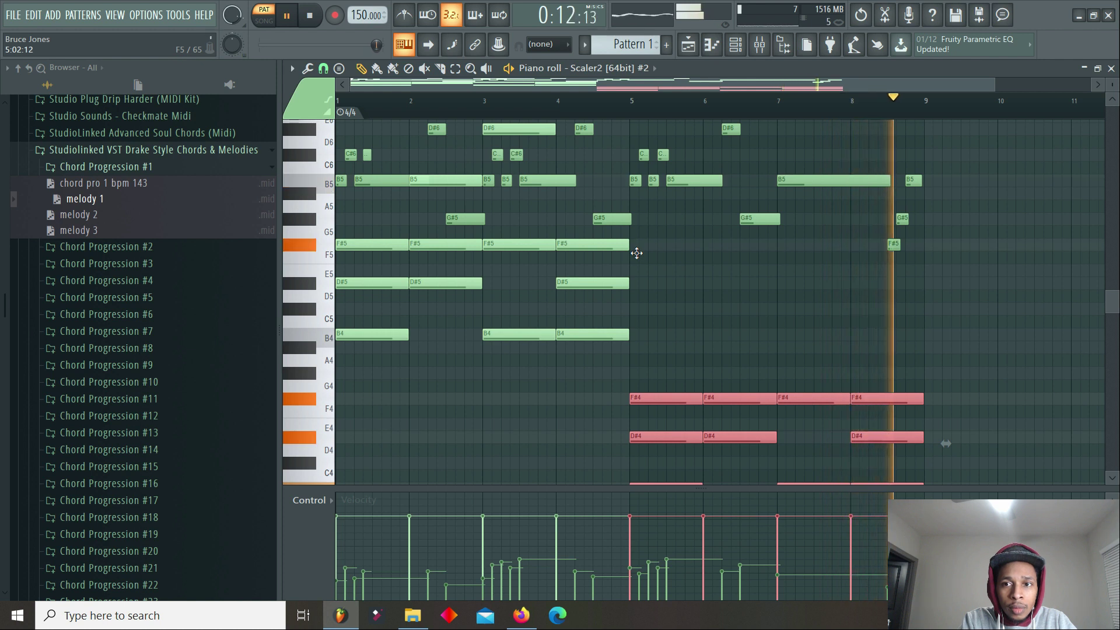
{"action": "key", "text": "space"}
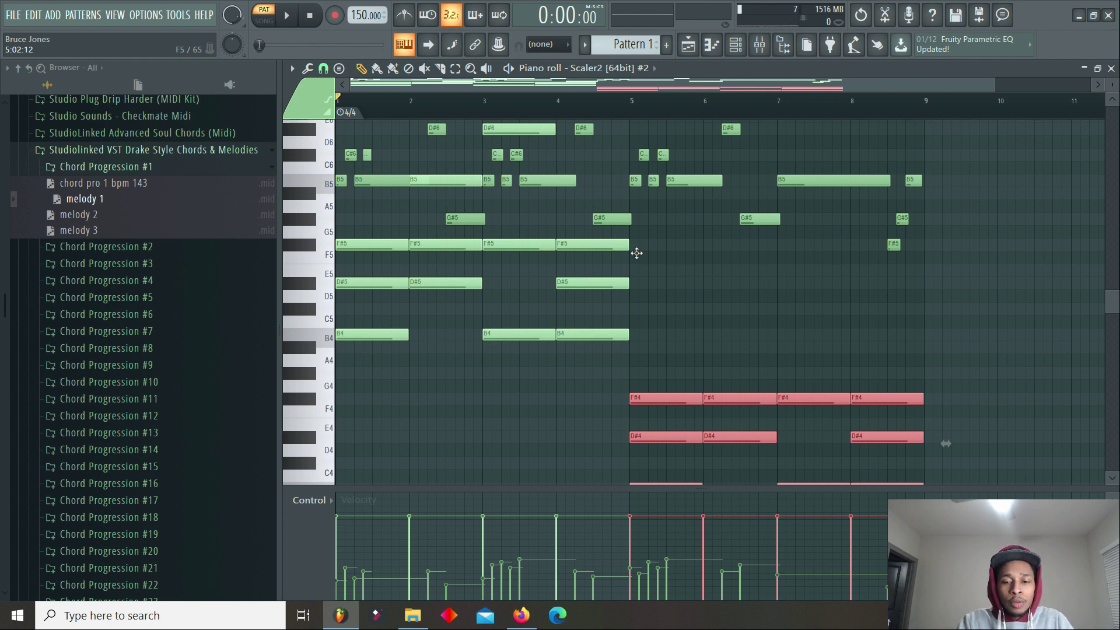
Load the melody 1 MIDI file from the Chord Progression #2 folder onto the original Scaler2 channel
{"action": "key", "text": "F6"}
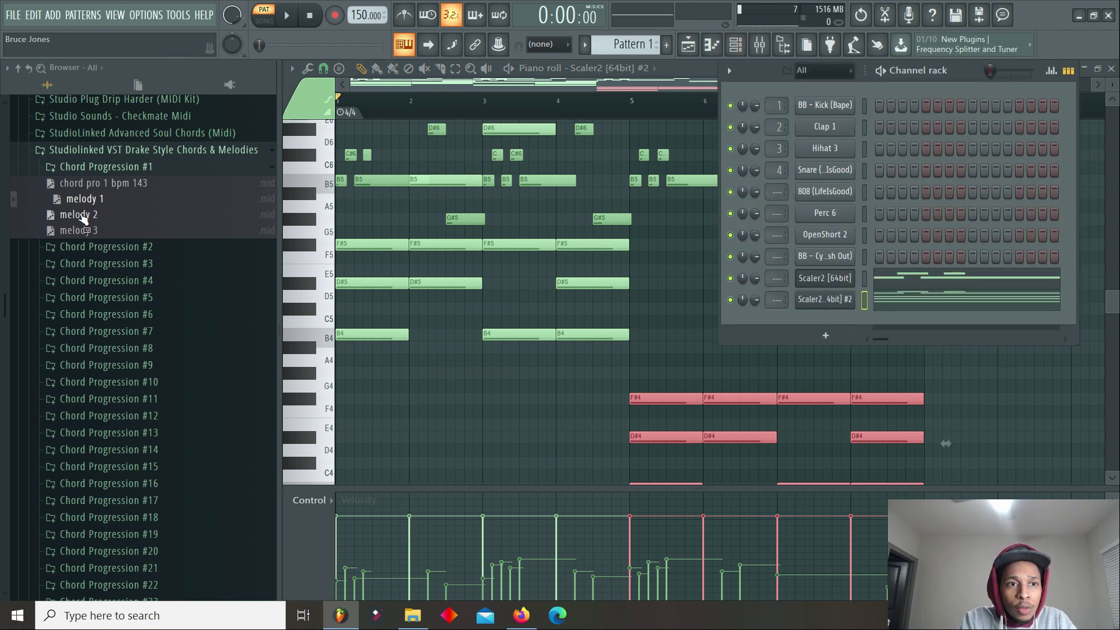
{"action": "left_click", "coordinate": [85, 247]}
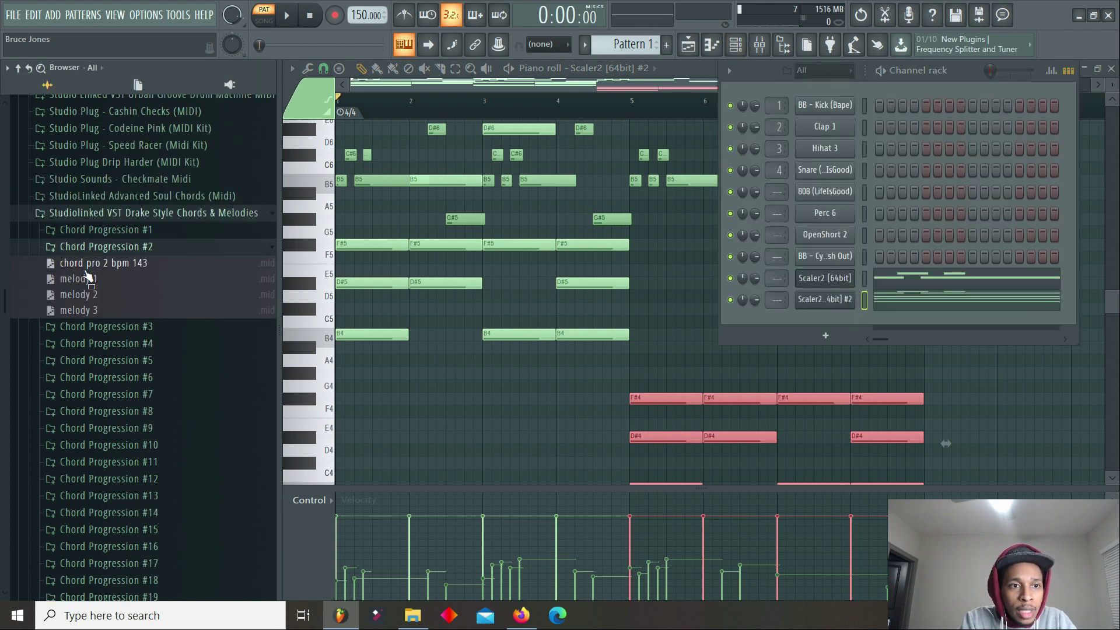
{"action": "left_click", "coordinate": [86, 279]}
{"action": "left_click_drag", "start_coordinate": [108, 283], "coordinate": [839, 289]}
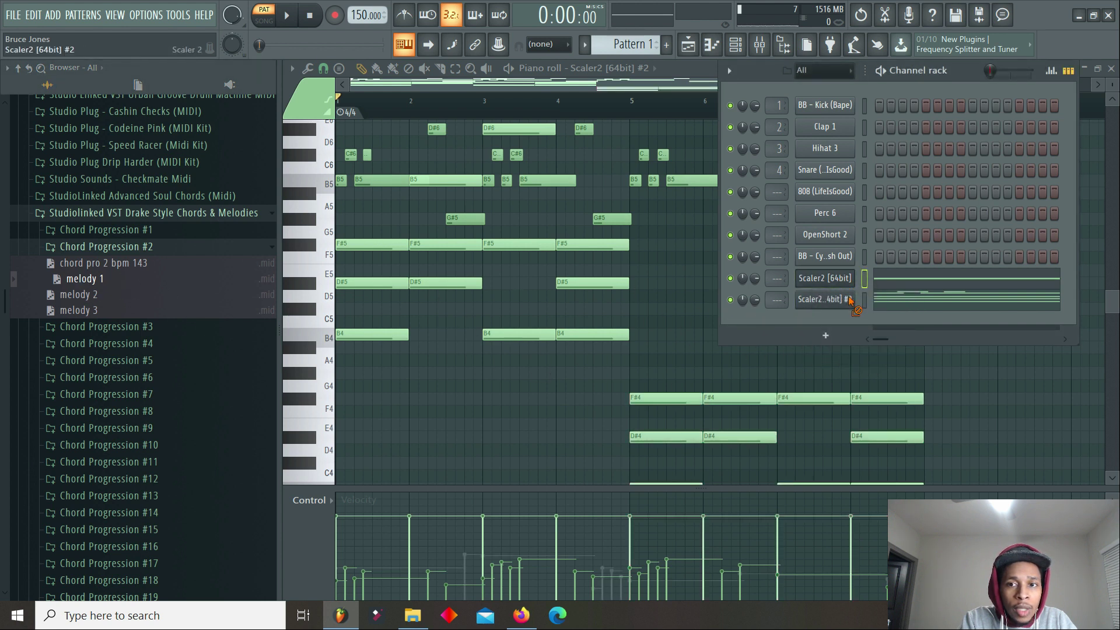
Cut all notes from the cloned Scaler2 channel and open the original Scaler2 channel's piano roll
{"action": "right_click", "coordinate": [854, 296]}
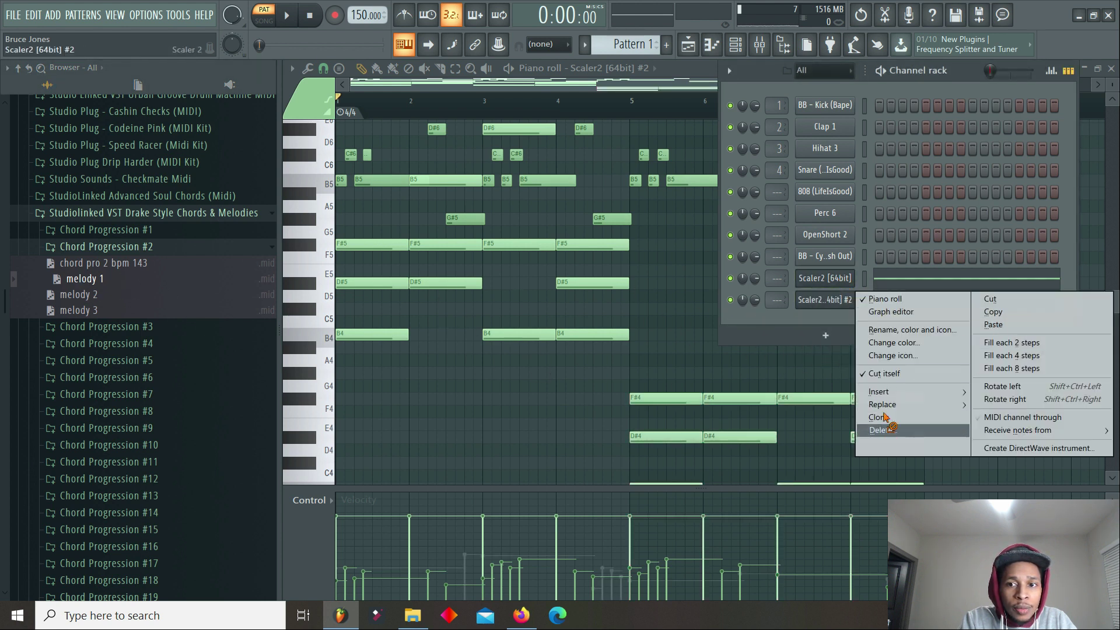
{"action": "left_click", "coordinate": [989, 300]}
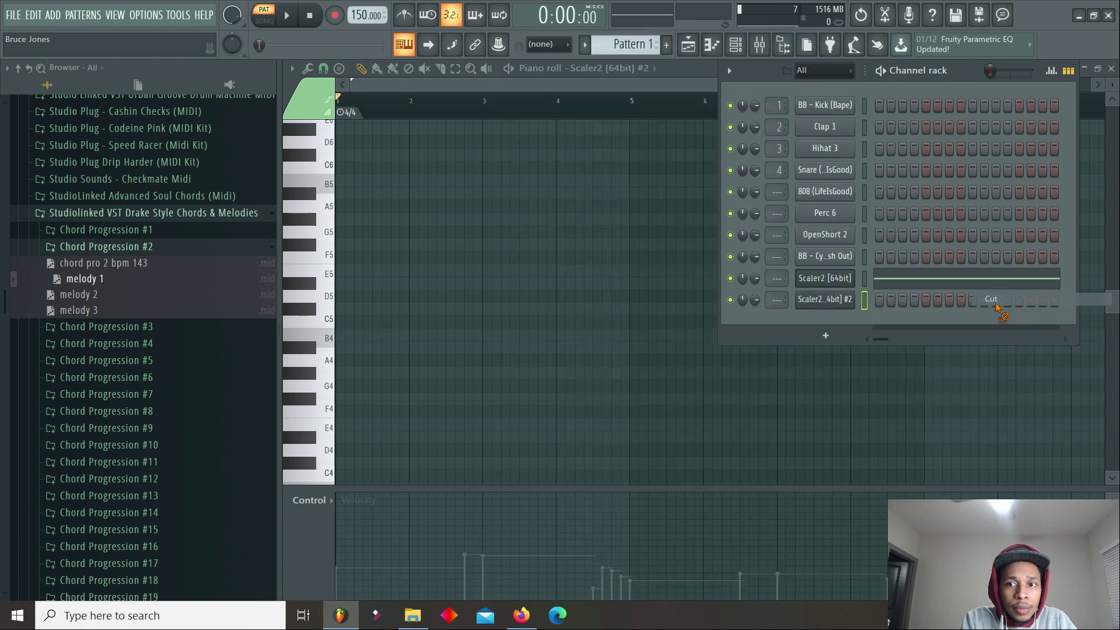
{"action": "left_click", "coordinate": [914, 282]}
{"action": "scroll", "coordinate": [505, 341], "scroll_direction": "up", "scroll_amount": 10}
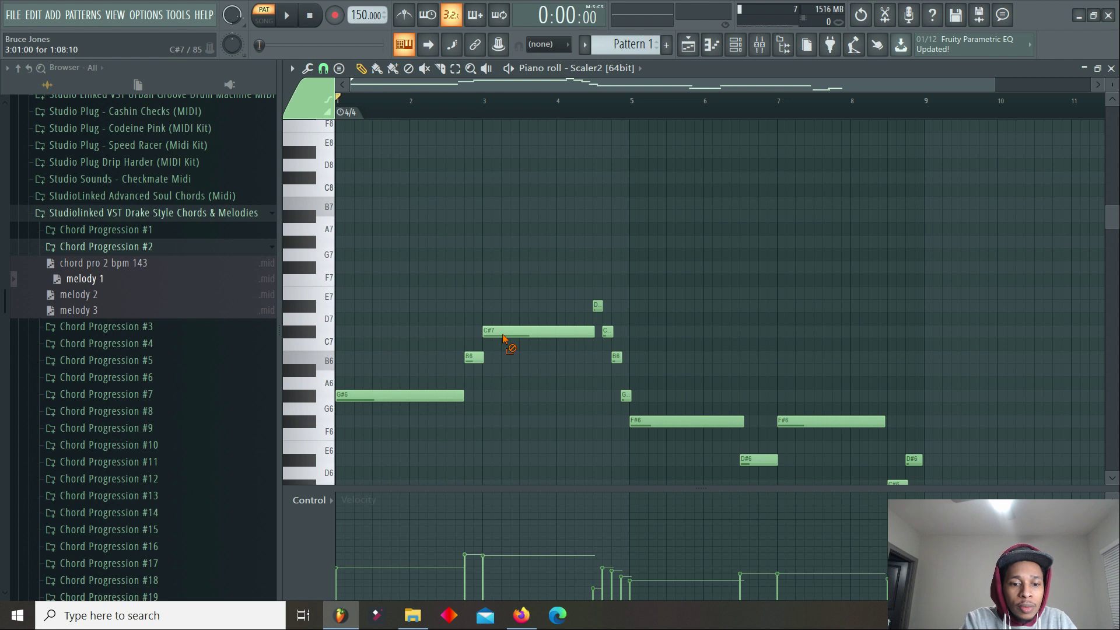
Clear the earlier detection in the original Scaler2 plugin and detect the new melody's scale by recording its MIDI playback
{"action": "key", "text": "F6"}
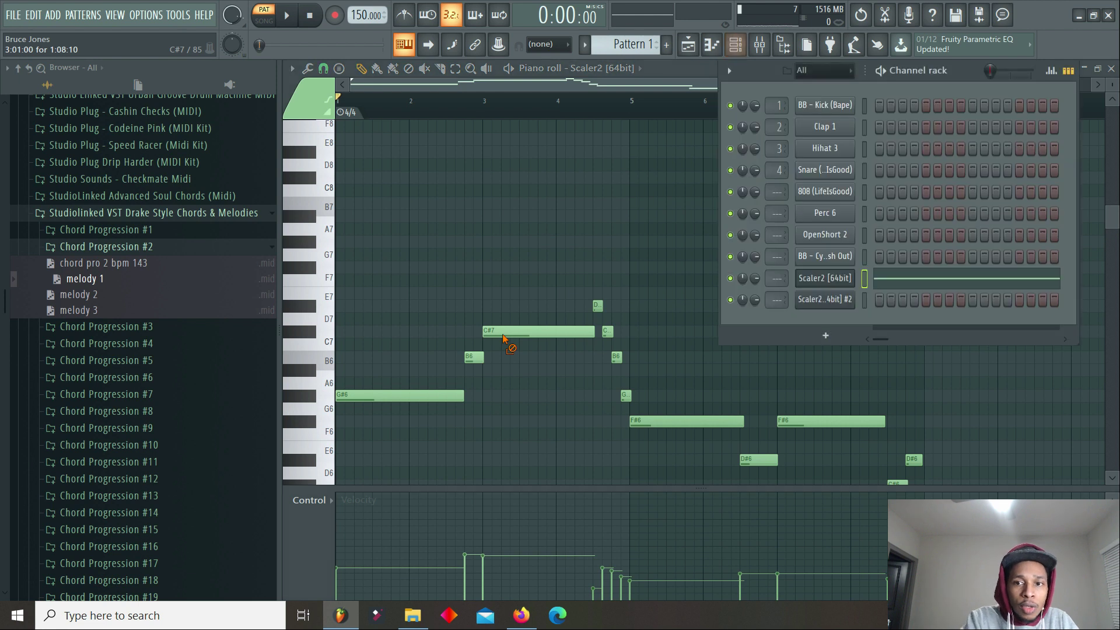
{"action": "left_click", "coordinate": [826, 279]}
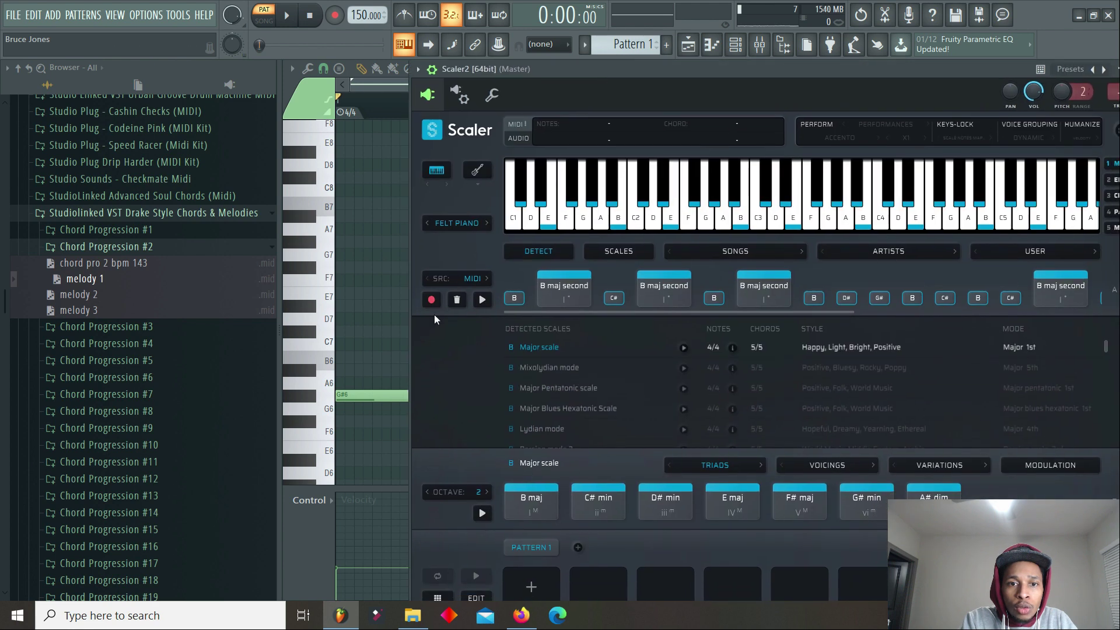
{"action": "left_click", "coordinate": [287, 21]}
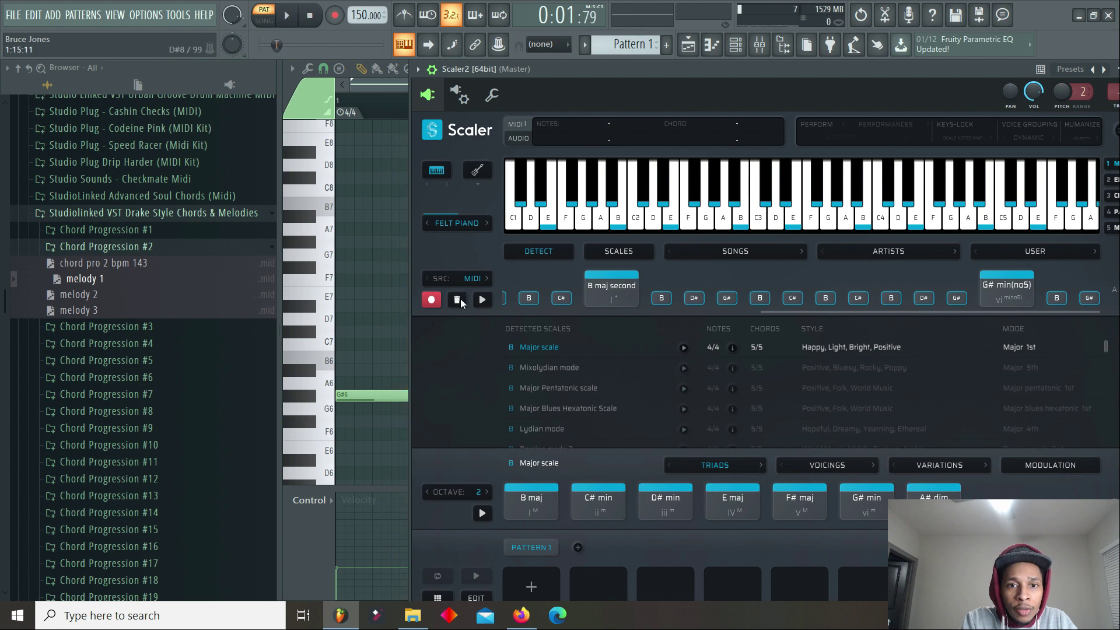
{"action": "left_click", "coordinate": [457, 299]}
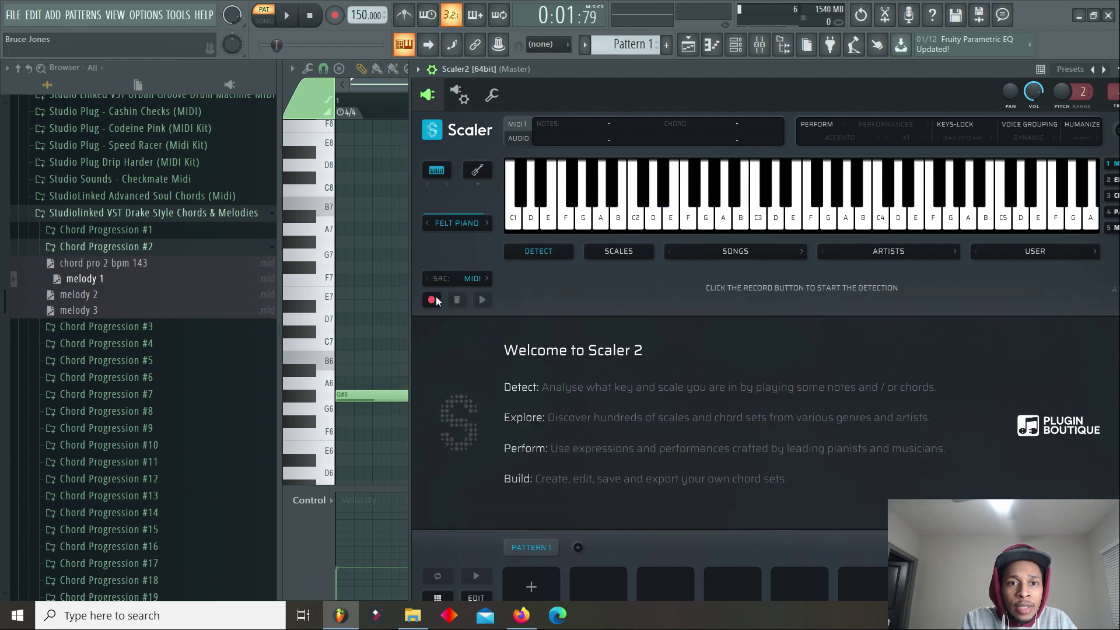
{"action": "left_click", "coordinate": [284, 22]}
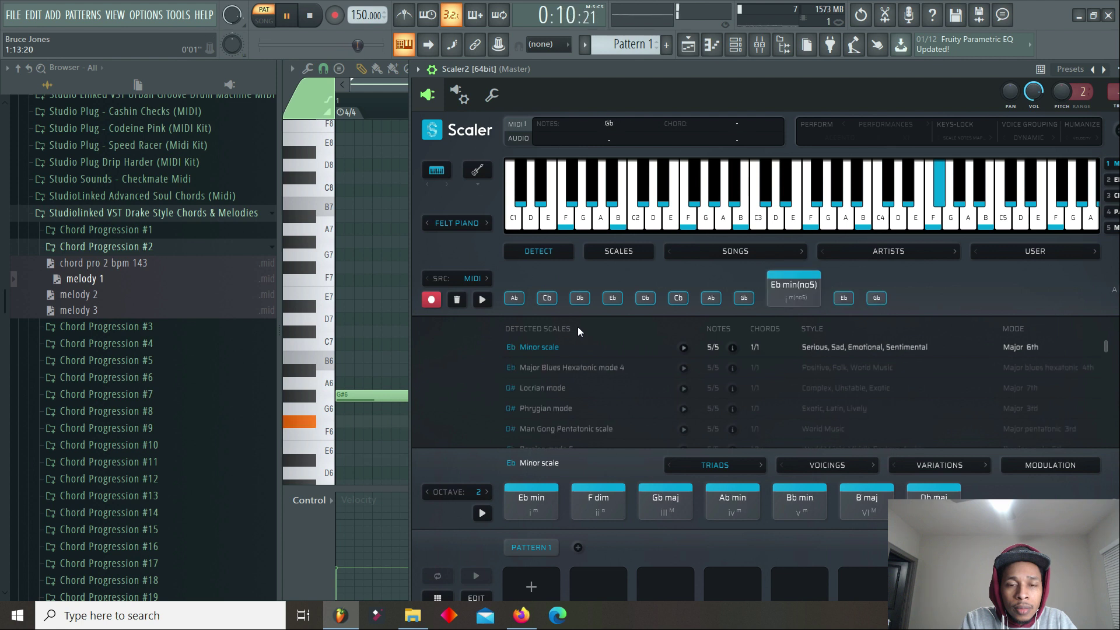
{"action": "left_click", "coordinate": [287, 18]}
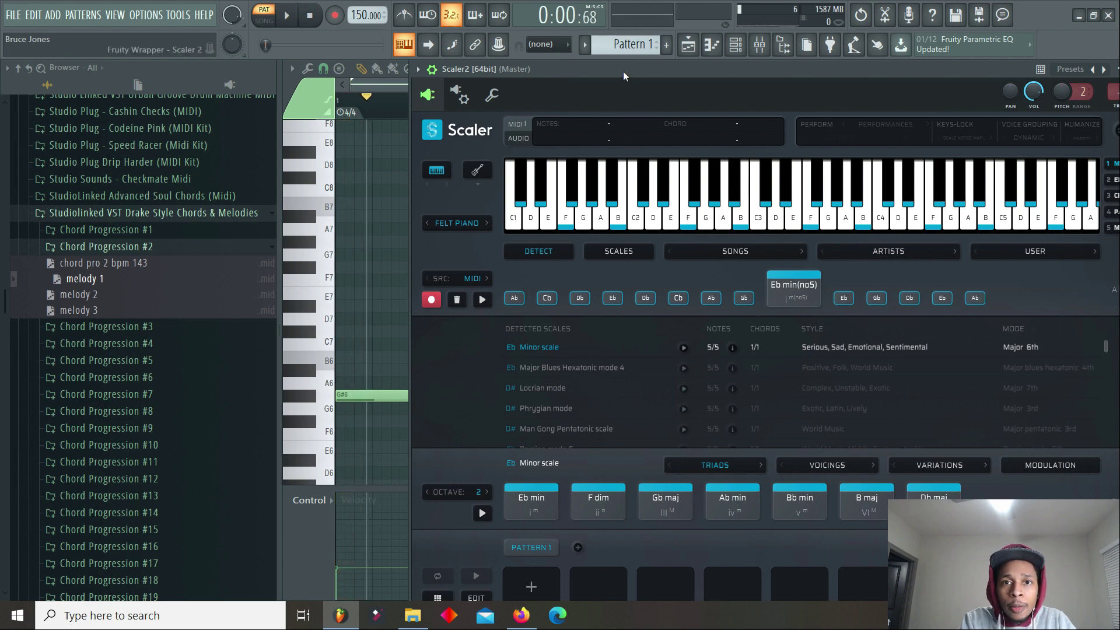
Reposition the Scaler2 plugin window and audition the triads of the detected Eb Minor scale
{"action": "left_click_drag", "start_coordinate": [623, 71], "coordinate": [527, 565]}
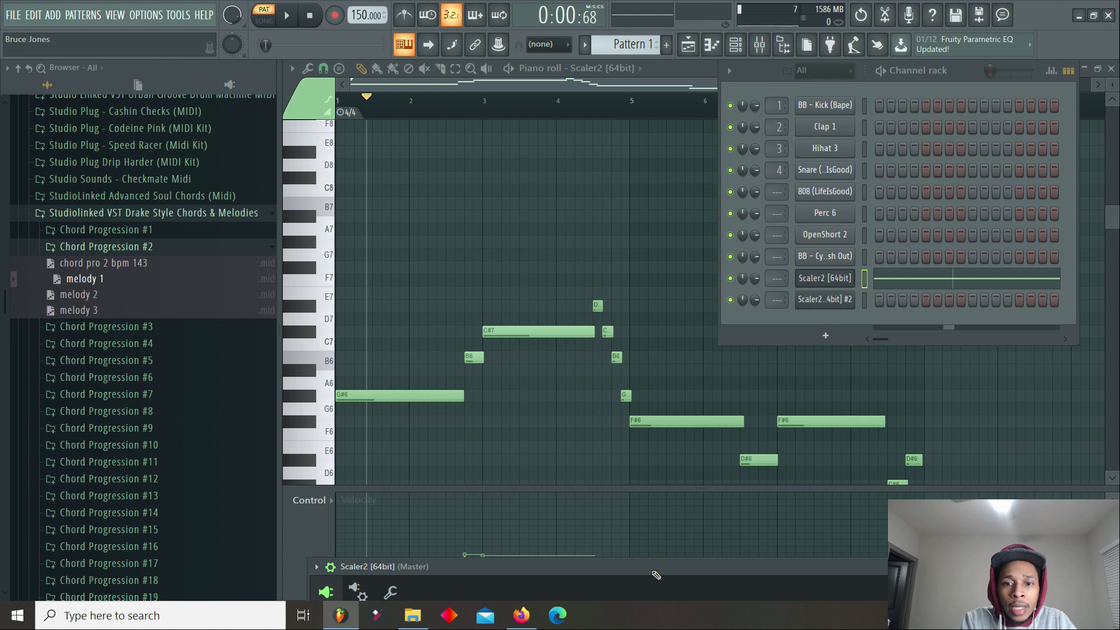
{"action": "left_click_drag", "start_coordinate": [656, 575], "coordinate": [692, 69]}
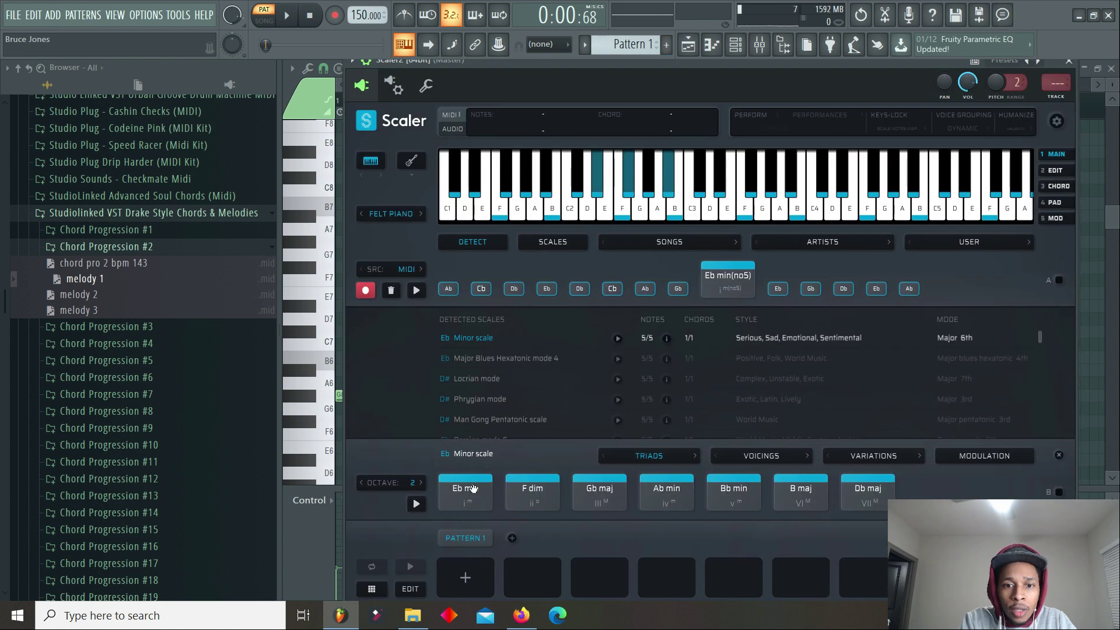
{"action": "left_click", "coordinate": [542, 490]}
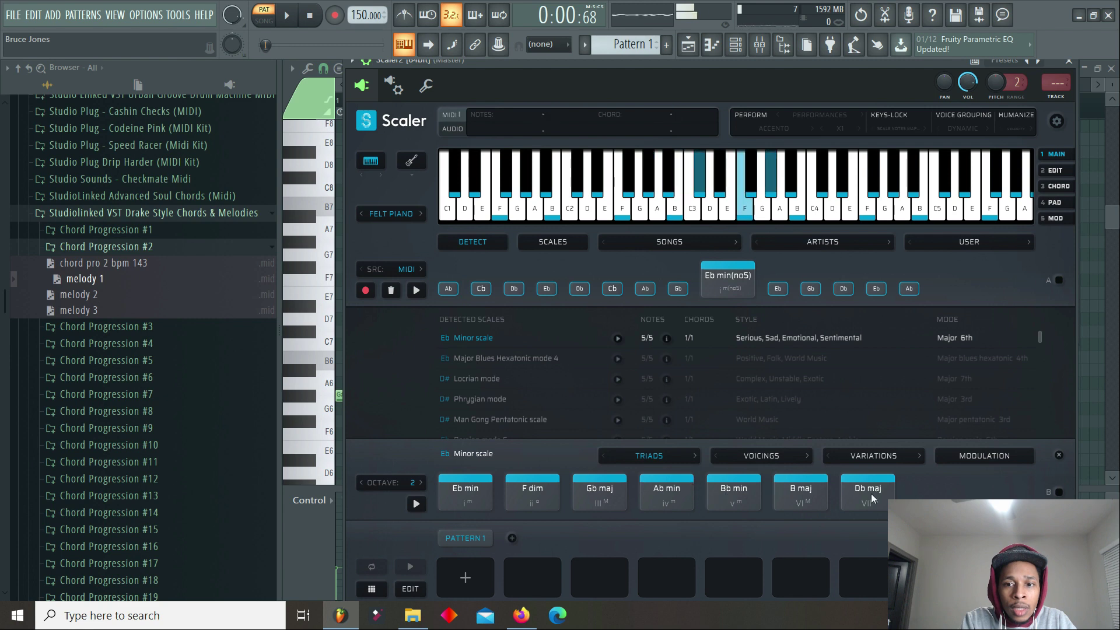
Move the Scaler2 plugin window out of the way and open the original Scaler2 channel's melody in the piano roll
{"action": "left_click_drag", "start_coordinate": [743, 60], "coordinate": [680, 506]}
{"action": "left_click", "coordinate": [879, 283]}
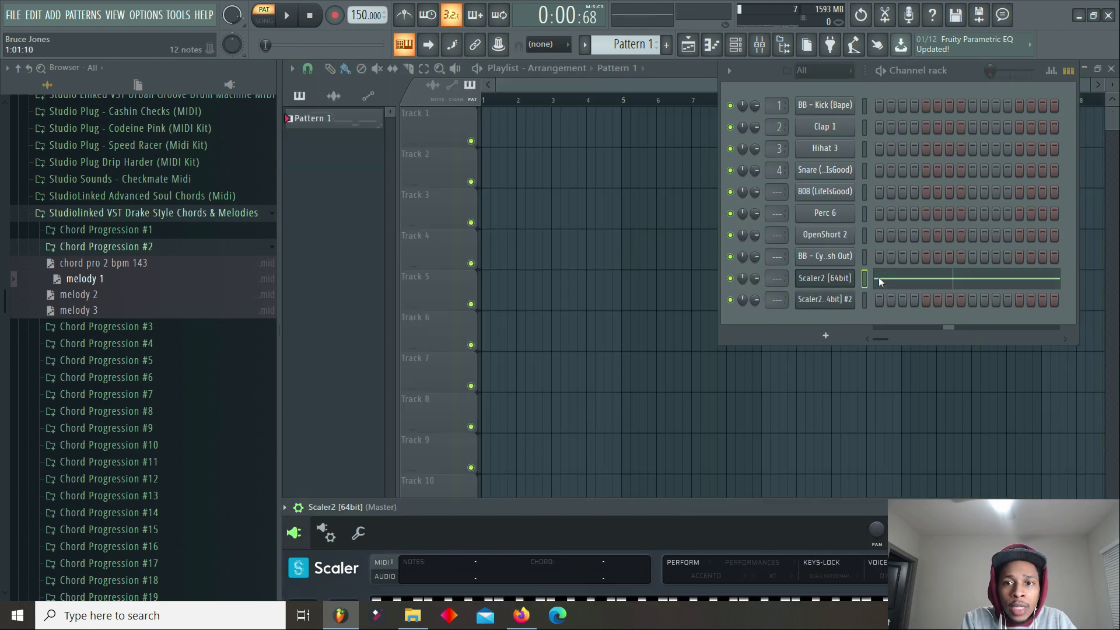
{"action": "left_click", "coordinate": [874, 281]}
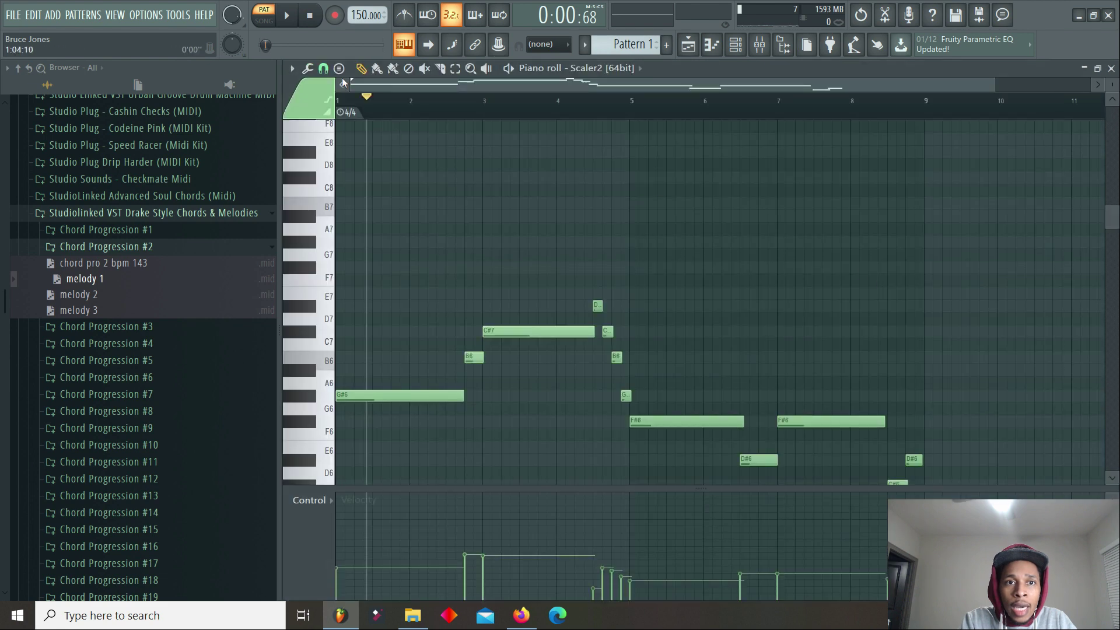
Set the piano roll's scale highlighting to root note D# with the Minor Natural (Aeolian) scale
{"action": "left_click", "coordinate": [292, 70]}
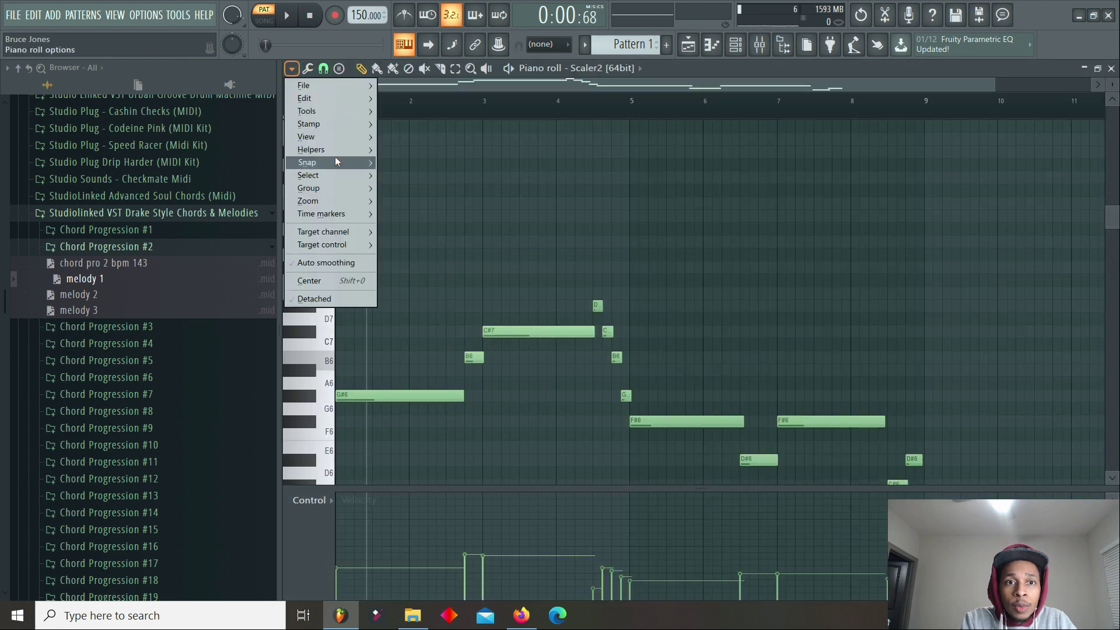
{"action": "mouse_move", "coordinate": [338, 151]}
{"action": "mouse_move", "coordinate": [412, 164]}
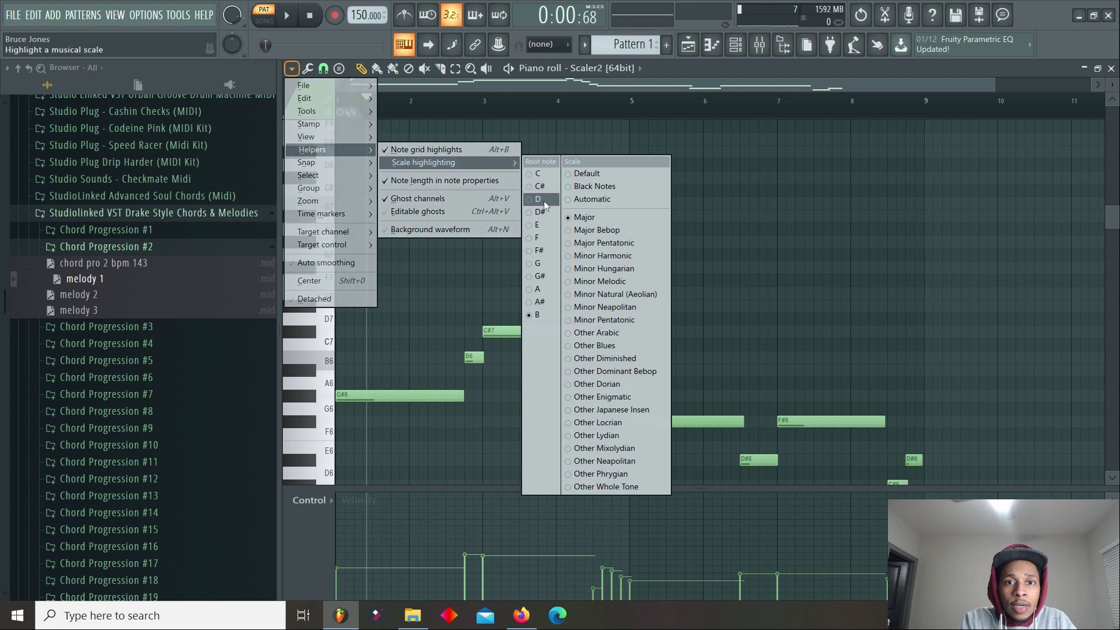
{"action": "left_click", "coordinate": [546, 201]}
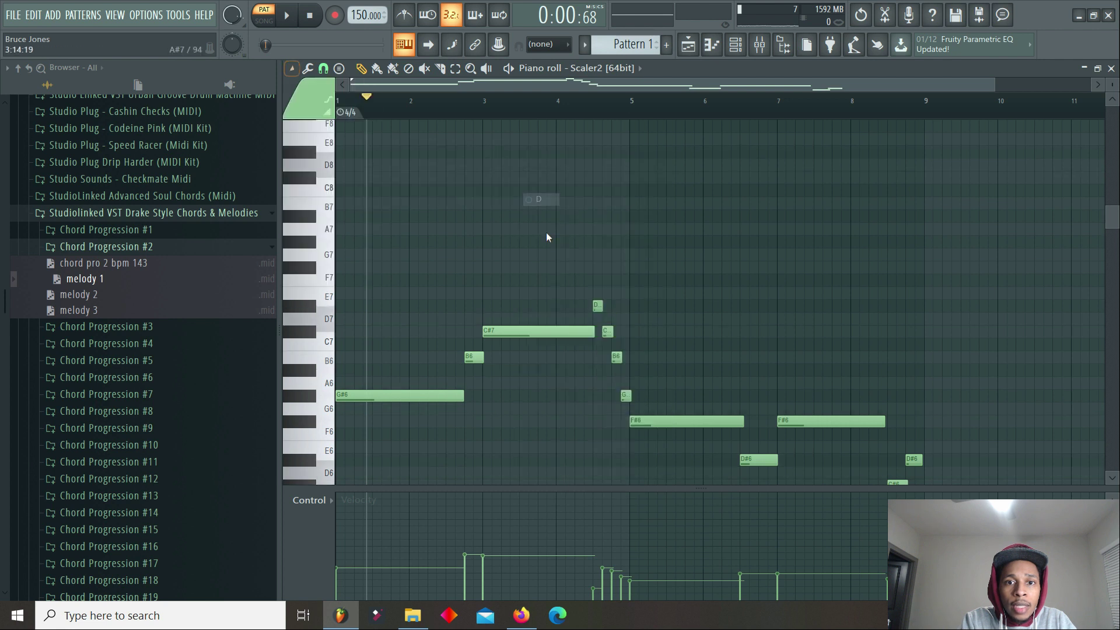
{"action": "left_click", "coordinate": [291, 69]}
{"action": "mouse_move", "coordinate": [347, 151]}
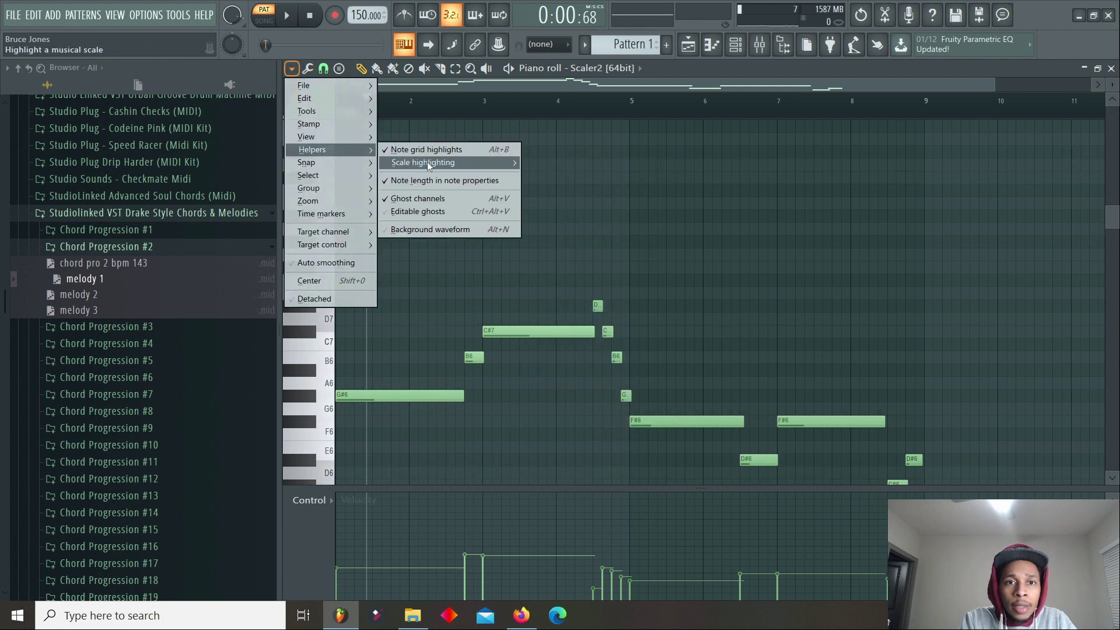
{"action": "mouse_move", "coordinate": [432, 165]}
{"action": "left_click", "coordinate": [540, 212]}
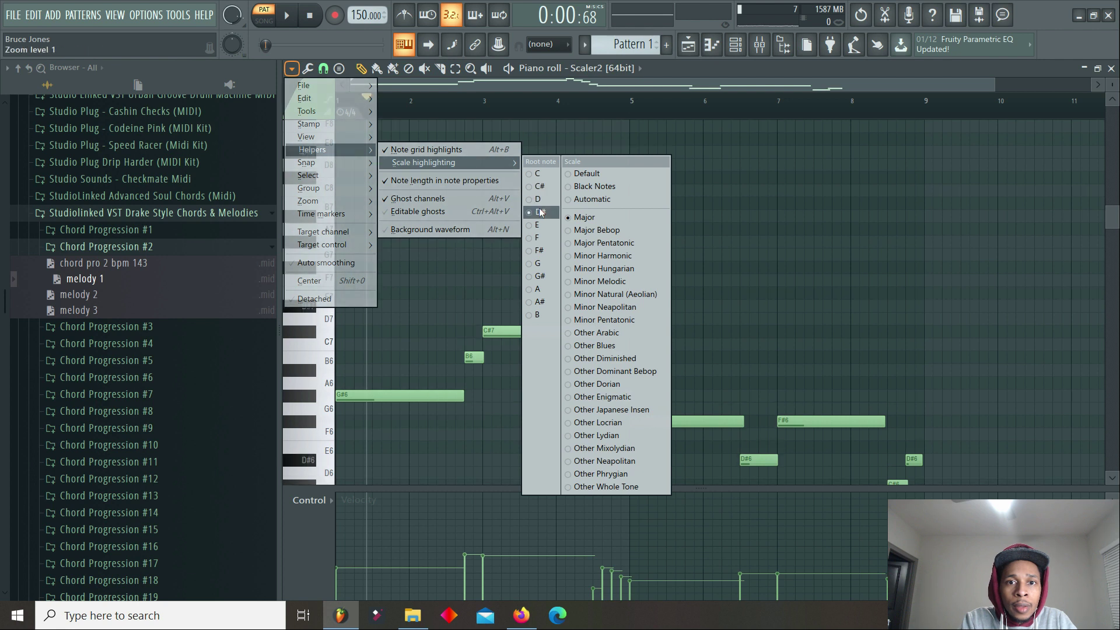
{"action": "left_click", "coordinate": [612, 294]}
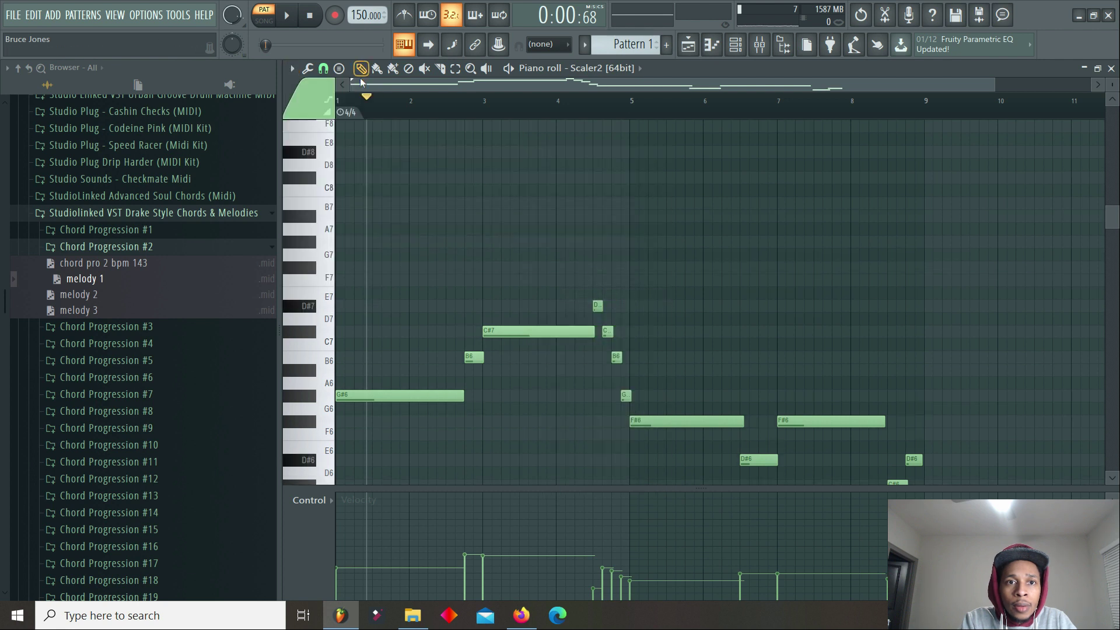
Return the playhead to the start of the pattern and reopen the Scaler2 plugin to check the suggested Eb Minor chords
{"action": "left_click_drag", "start_coordinate": [366, 99], "coordinate": [279, 96]}
{"action": "scroll", "coordinate": [439, 188], "scroll_direction": "down", "scroll_amount": 10}
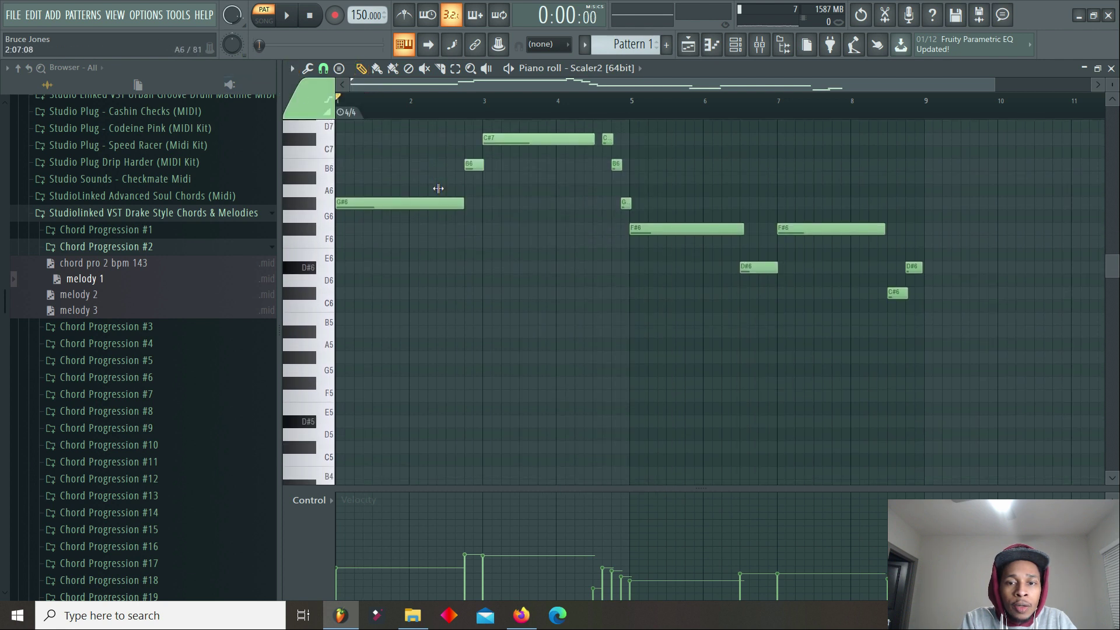
{"action": "scroll", "coordinate": [438, 188], "scroll_direction": "up", "scroll_amount": 4}
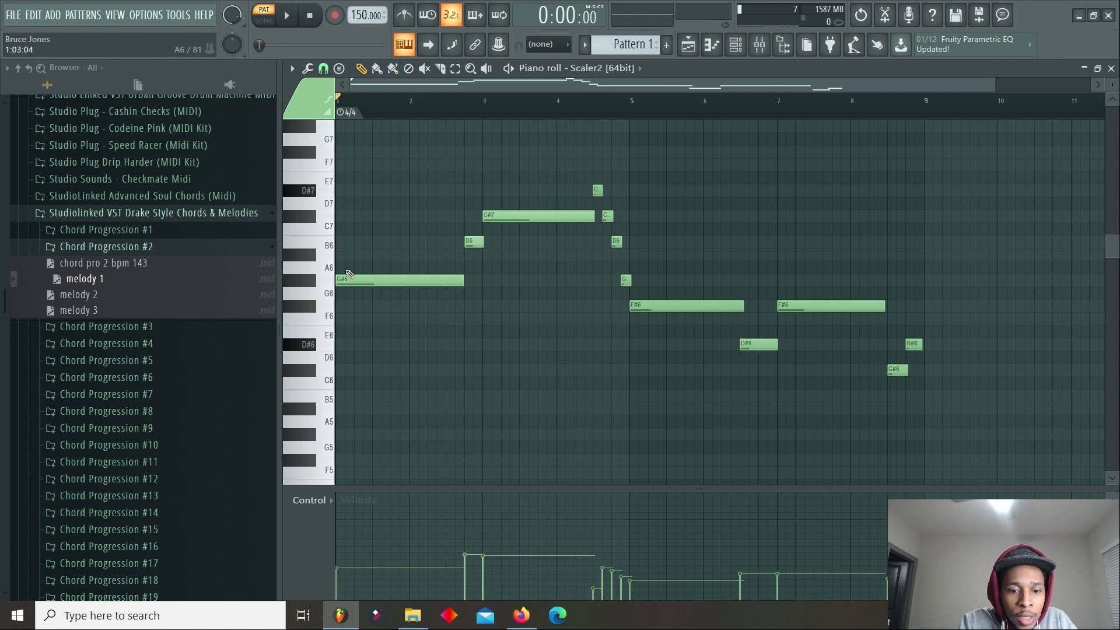
{"action": "left_click", "coordinate": [735, 44]}
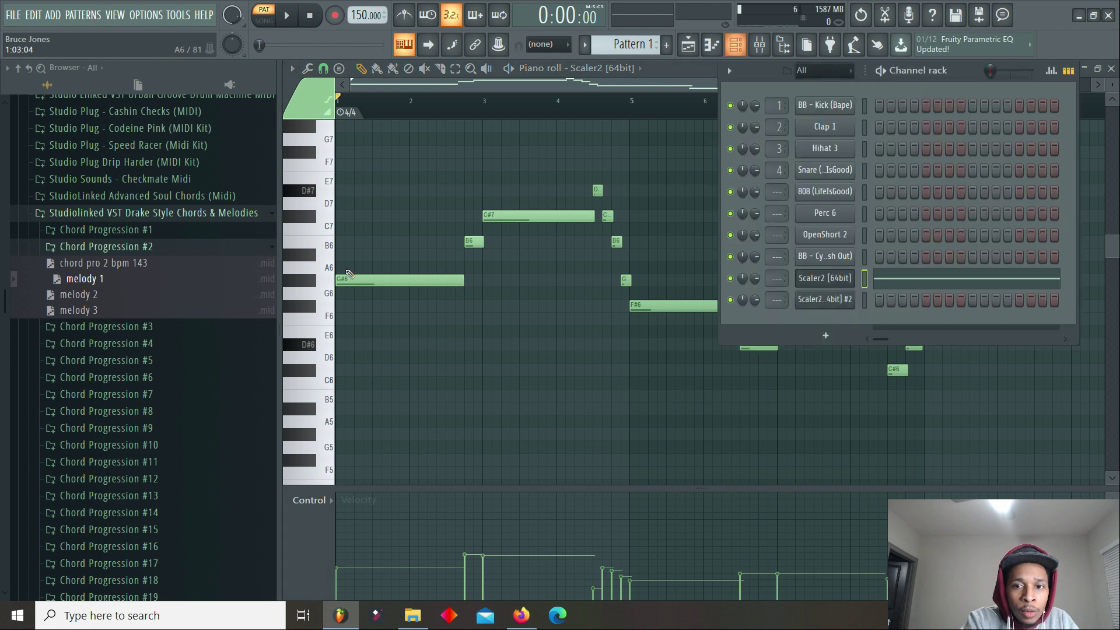
{"action": "left_click", "coordinate": [840, 279]}
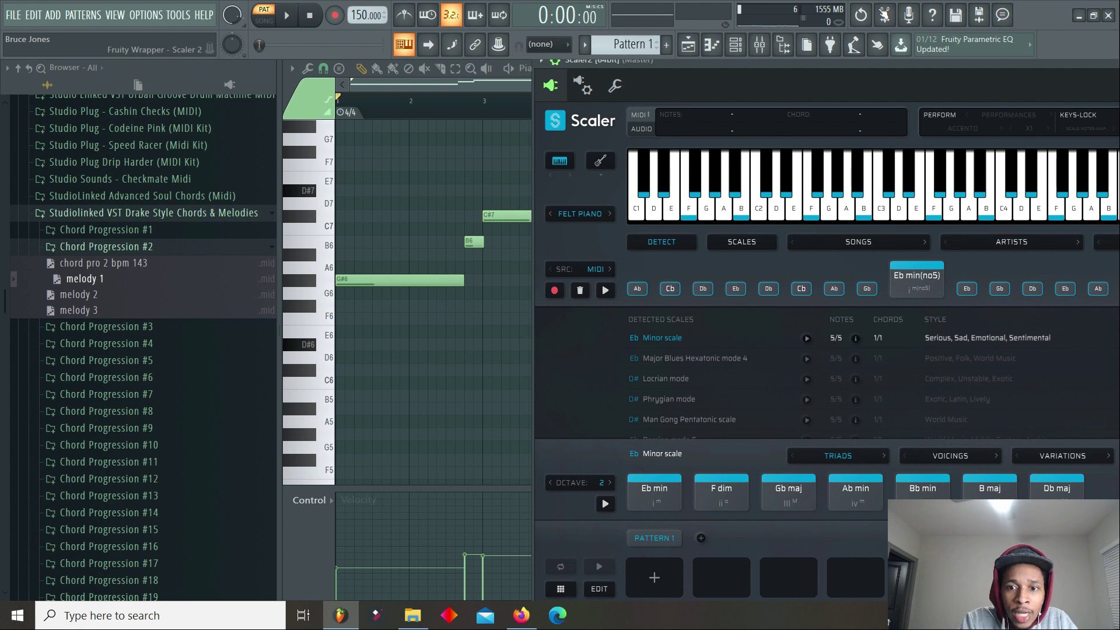
Add one-bar B6 and D#7 notes above the melody's G#6 at bar 1 and audition the chord
{"action": "left_click", "coordinate": [341, 241]}
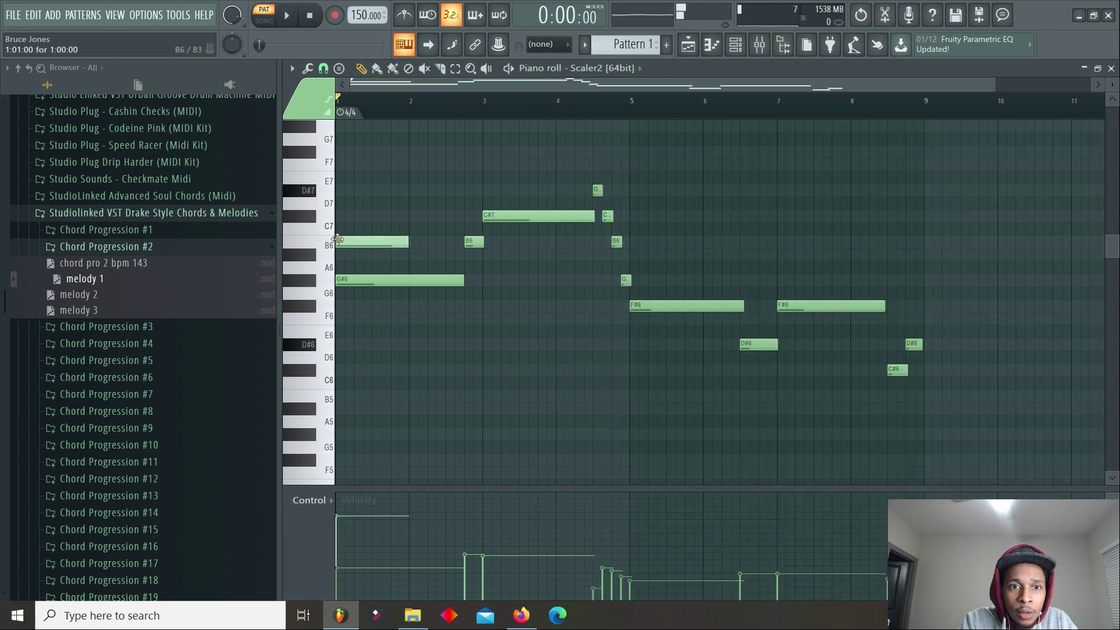
{"action": "left_click", "coordinate": [340, 191]}
{"action": "key", "text": "space"}
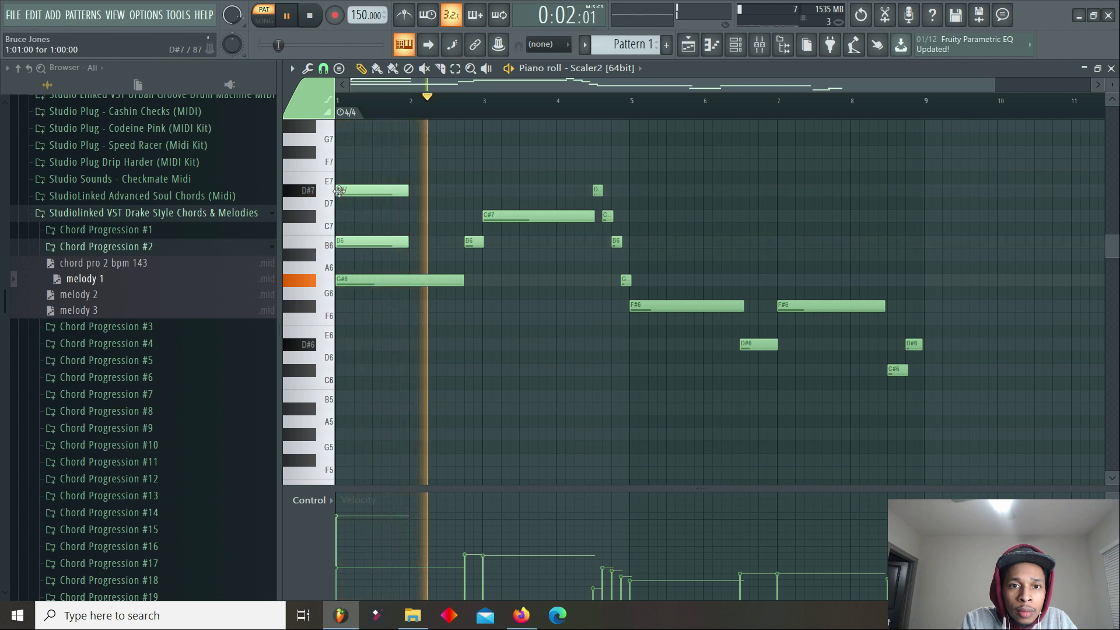
{"action": "key", "text": "space"}
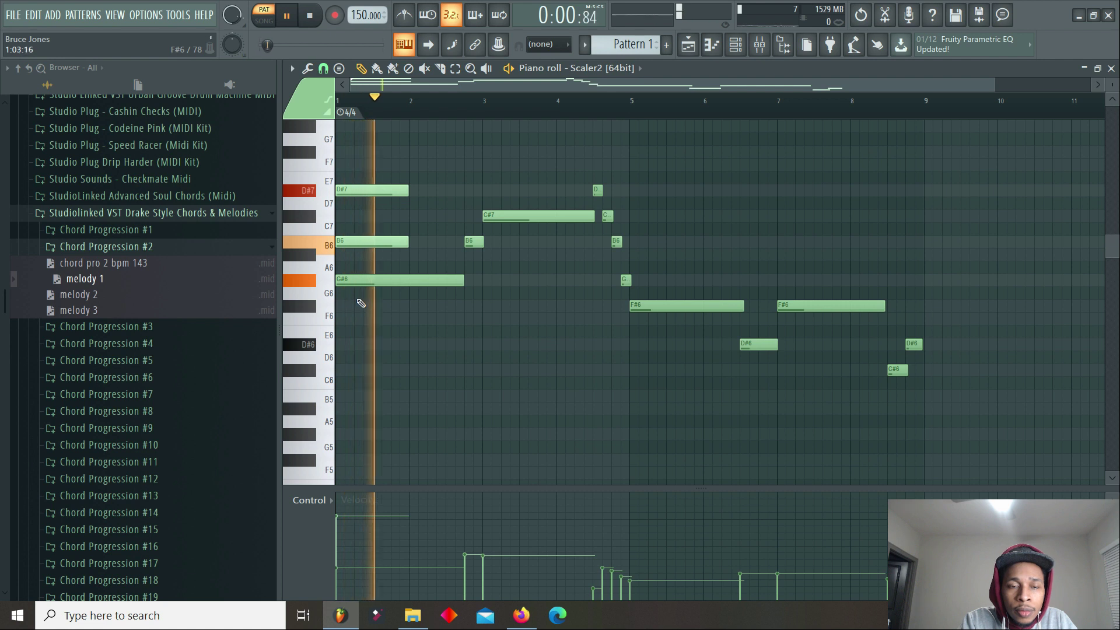
{"action": "key", "text": "space"}
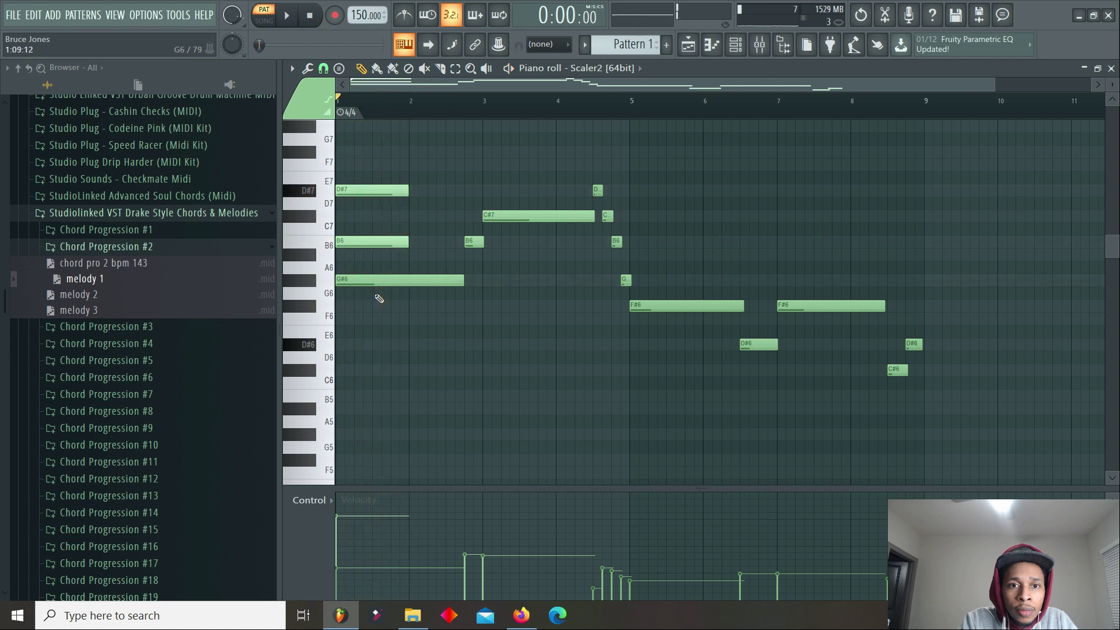
Add one-bar B6, D#7 and F#7 notes at bar 2 and play back the first two chords
{"action": "left_click", "coordinate": [413, 242]}
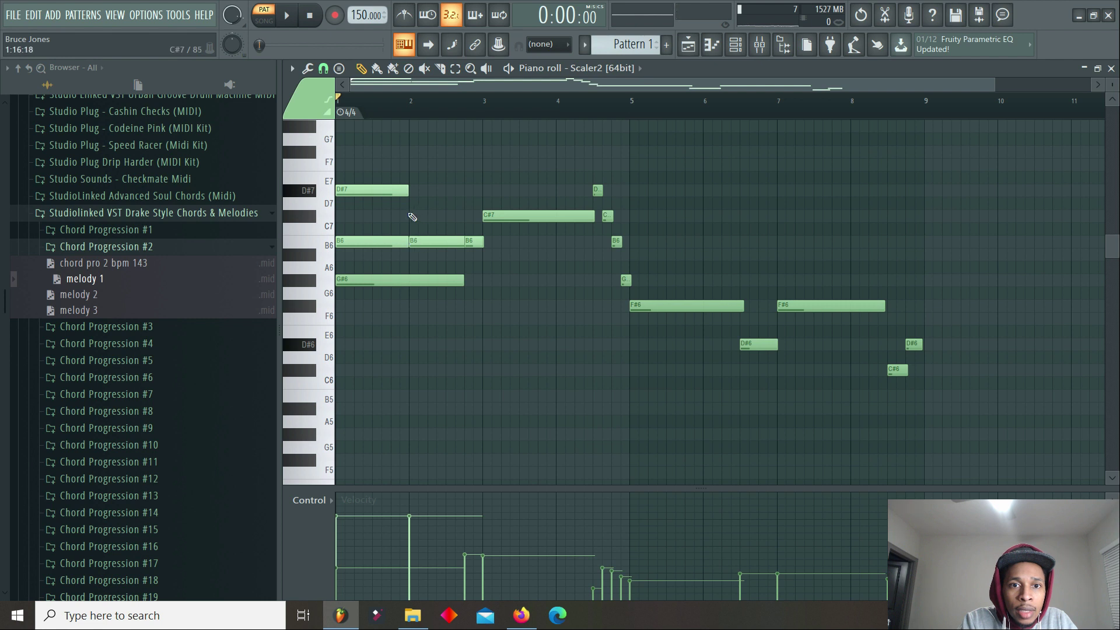
{"action": "left_click", "coordinate": [413, 191]}
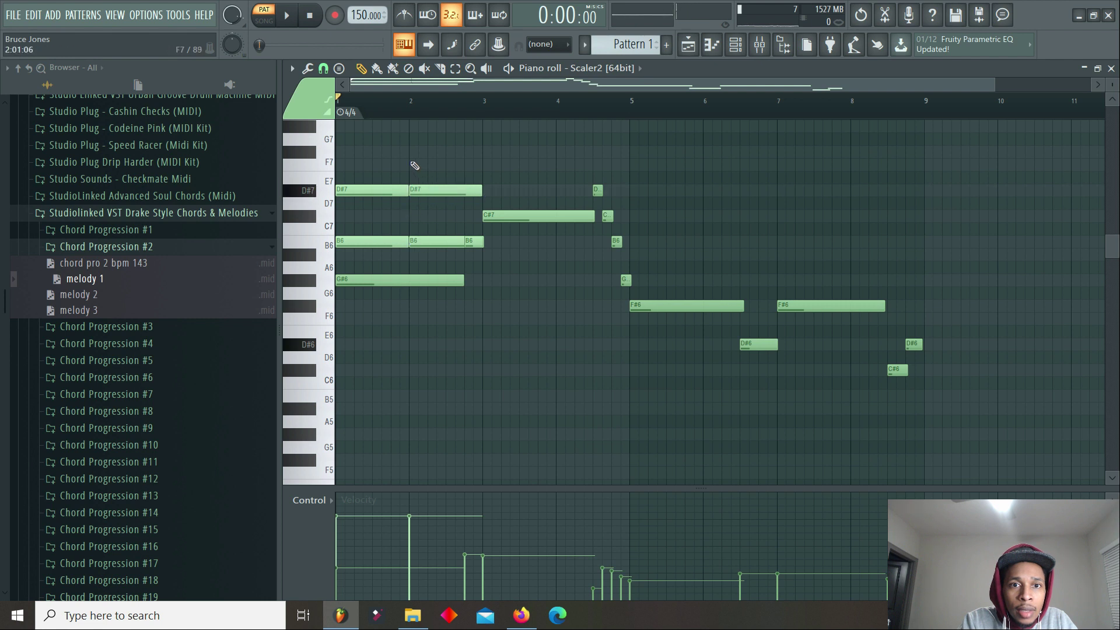
{"action": "left_click", "coordinate": [411, 151]}
{"action": "key", "text": "space"}
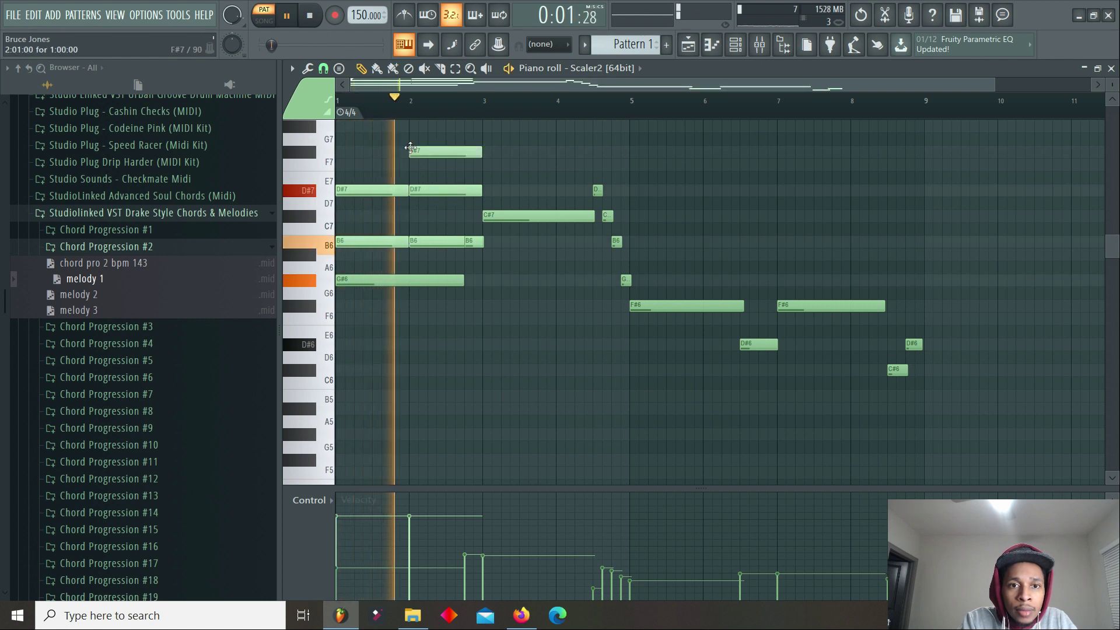
{"action": "key", "text": "space"}
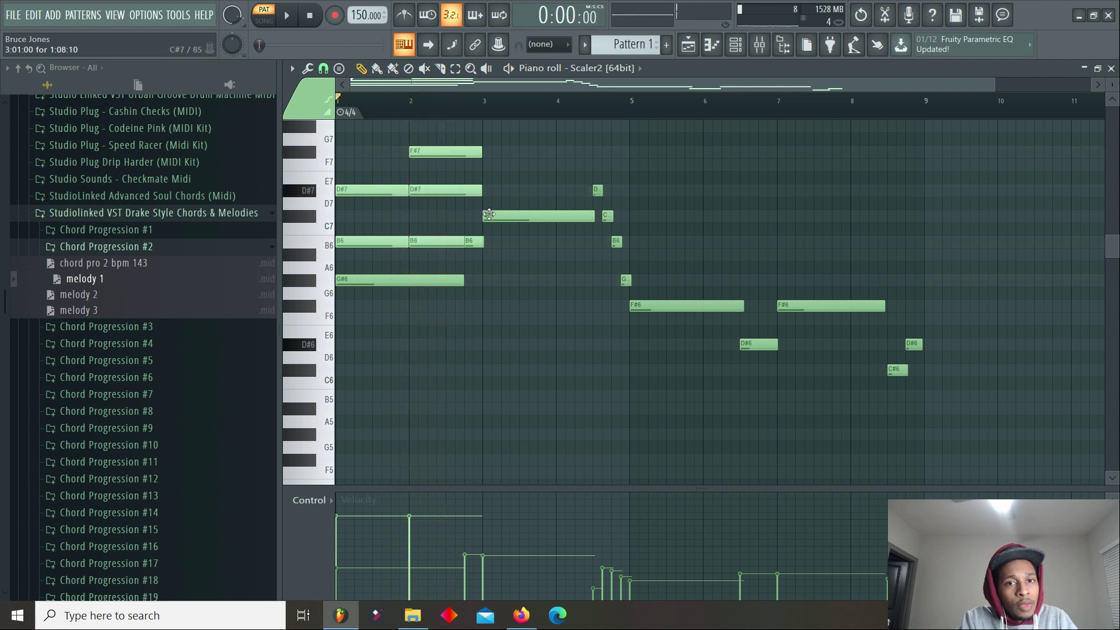
Add one-bar F7 and G#7 notes above the melody's C#7 at bar 3 and start playback
{"action": "scroll", "coordinate": [492, 214], "scroll_direction": "up", "scroll_amount": 3}
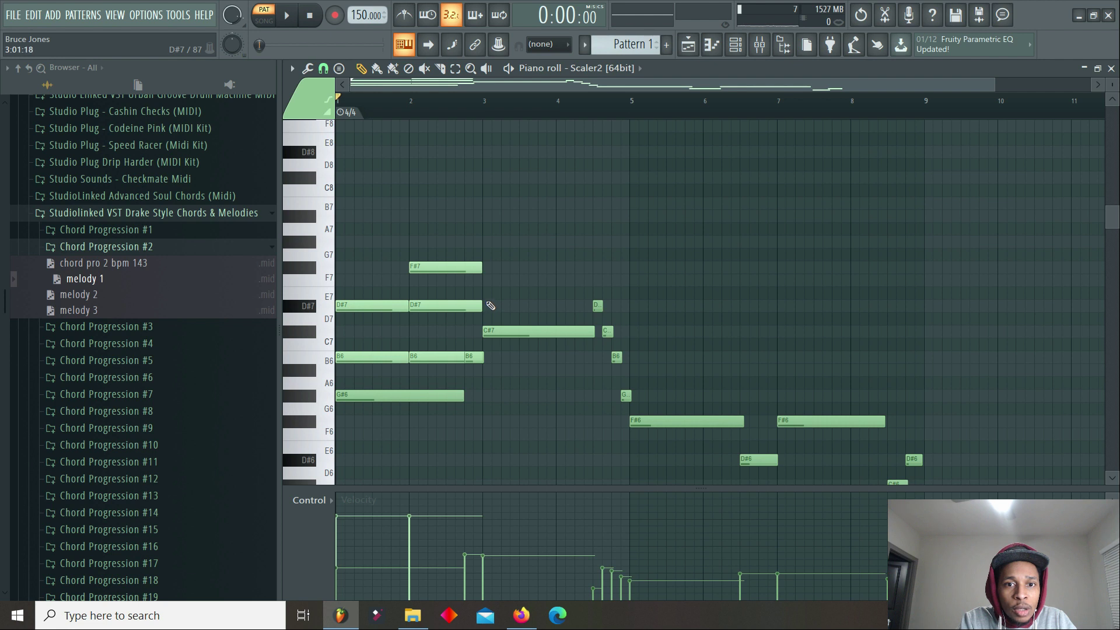
{"action": "left_click", "coordinate": [487, 281]}
{"action": "left_click", "coordinate": [488, 242]}
{"action": "key", "text": "space"}
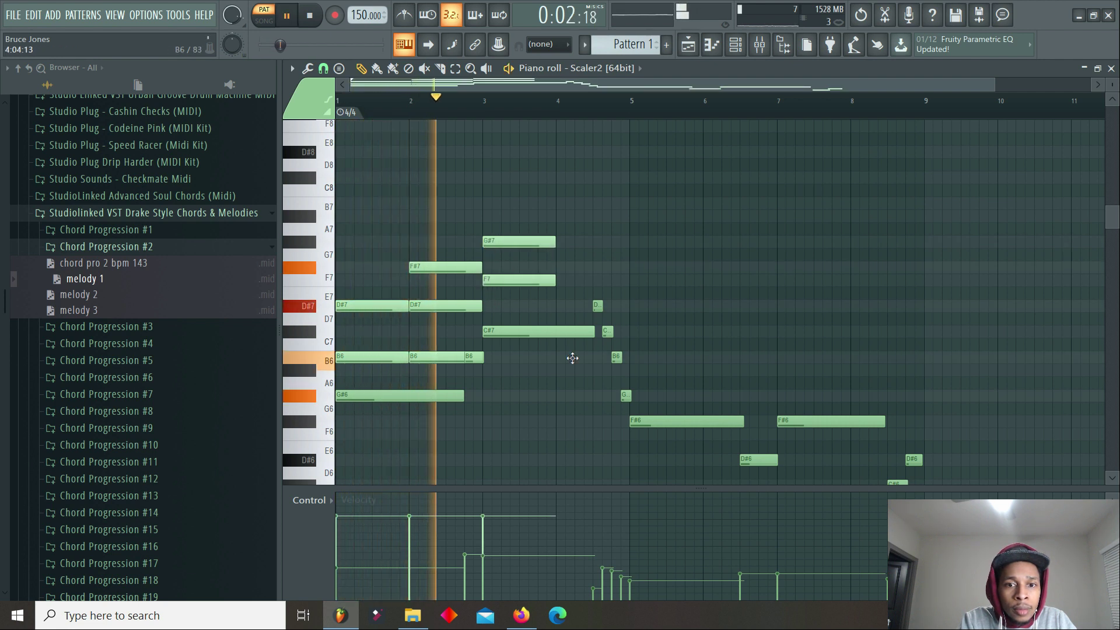
Add one-bar G#6, B6 and D#7 notes at bar 4 during playback and stop the pattern
{"action": "left_click", "coordinate": [561, 395]}
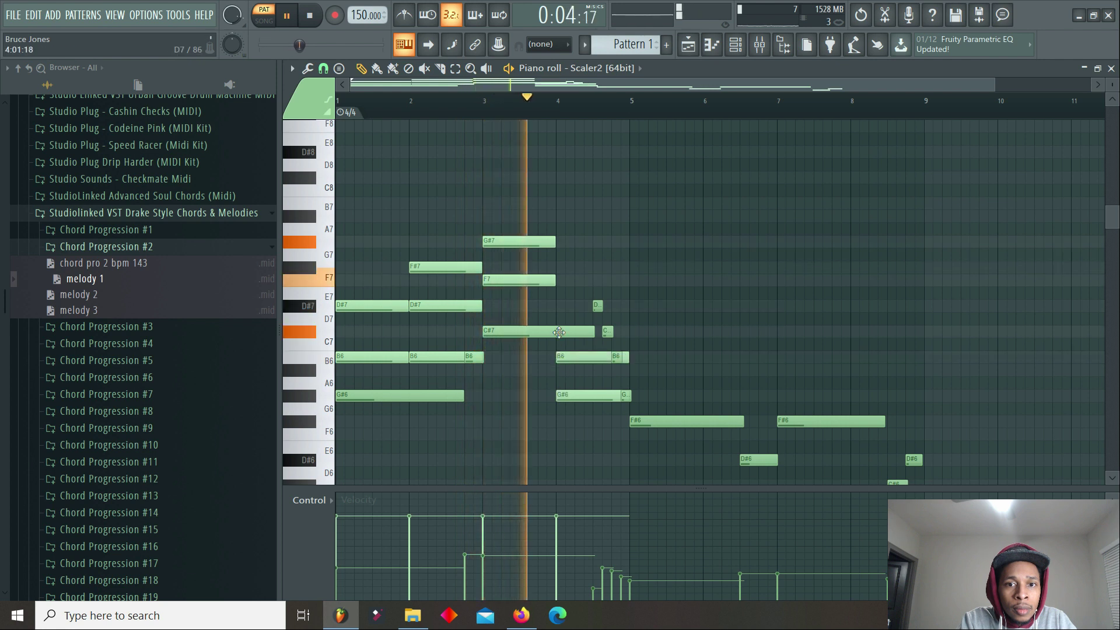
{"action": "left_click", "coordinate": [560, 357]}
{"action": "left_click", "coordinate": [559, 305]}
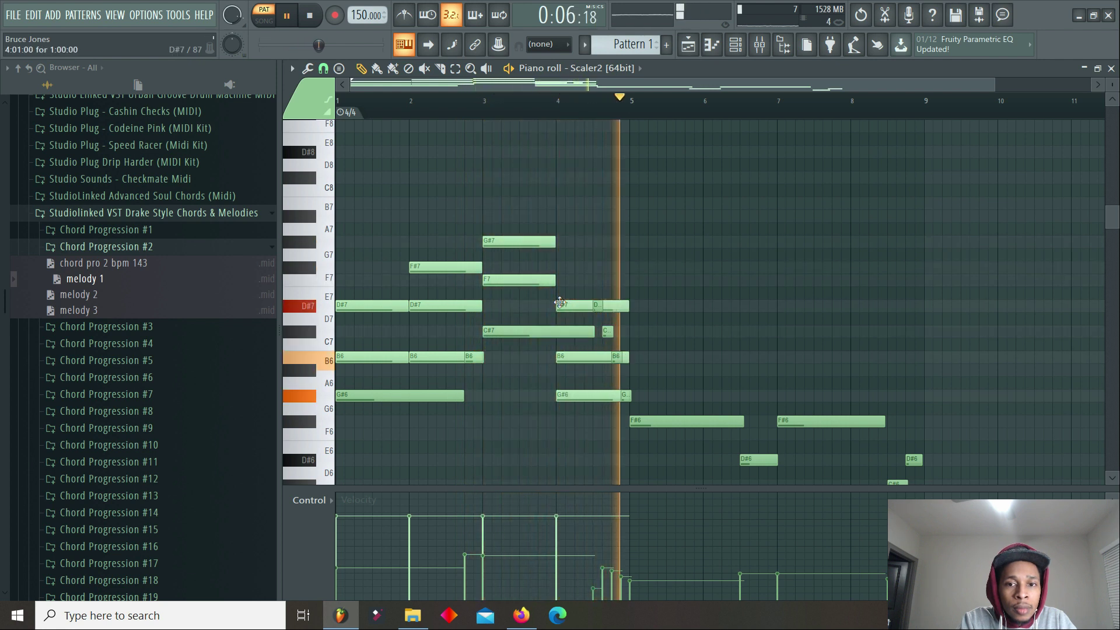
{"action": "key", "text": "space"}
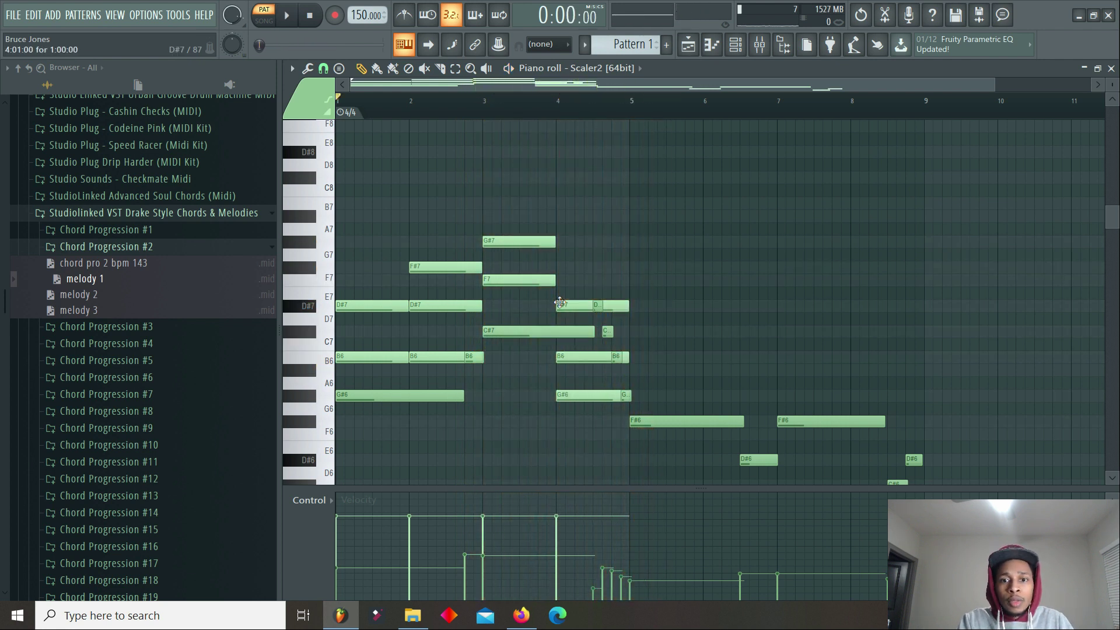
Add one-bar A#6 and C#7 notes above the melody's F#6 at bar 5 and play the pattern
{"action": "left_click", "coordinate": [637, 372]}
{"action": "left_click", "coordinate": [635, 331]}
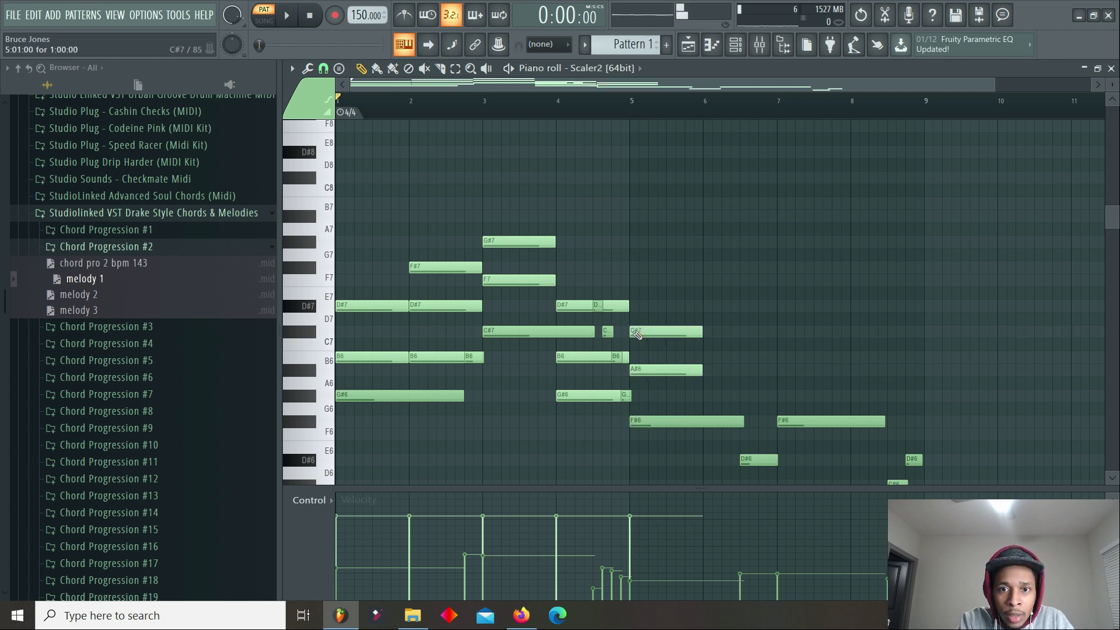
{"action": "key", "text": "space"}
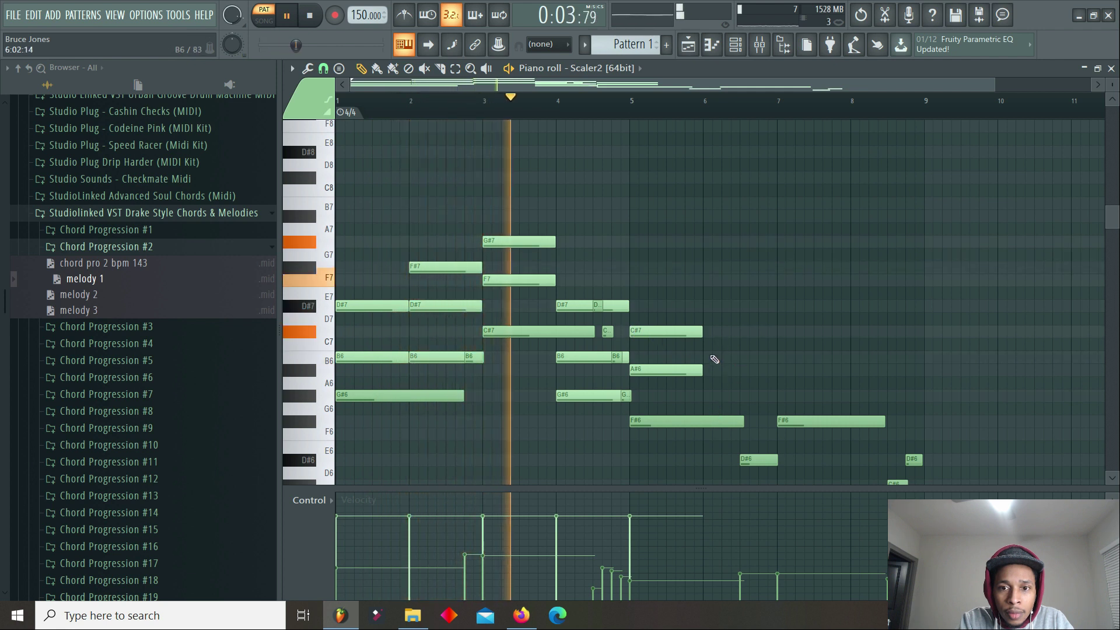
Add one-bar C#7 and G#7 notes at bar 6 while the pattern plays, stop playback and show the channel rack
{"action": "left_click", "coordinate": [707, 332]}
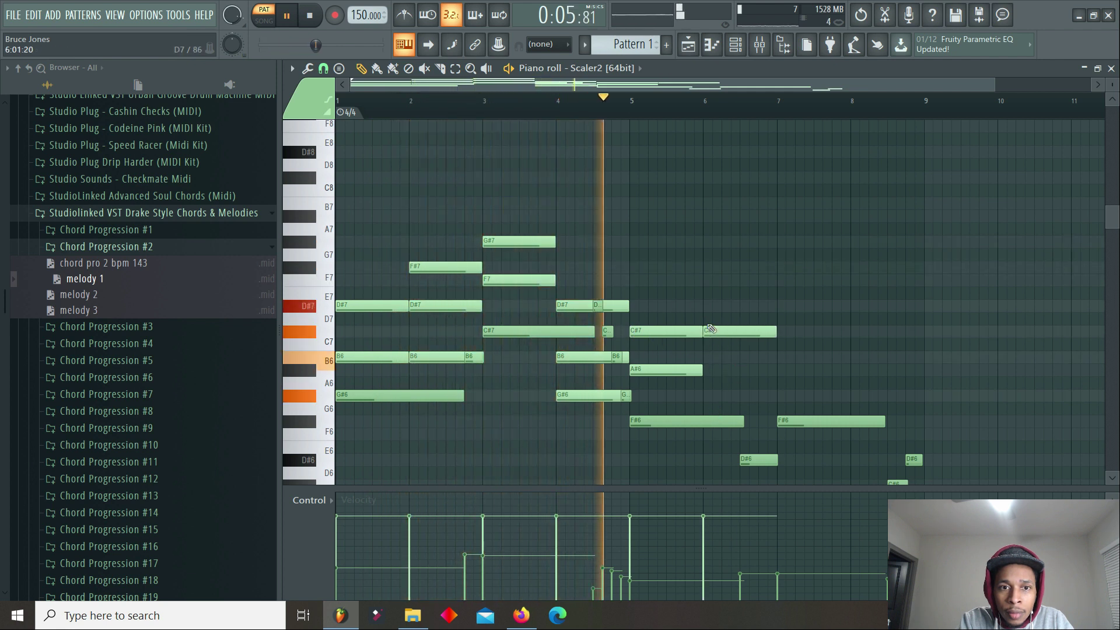
{"action": "left_click", "coordinate": [705, 242]}
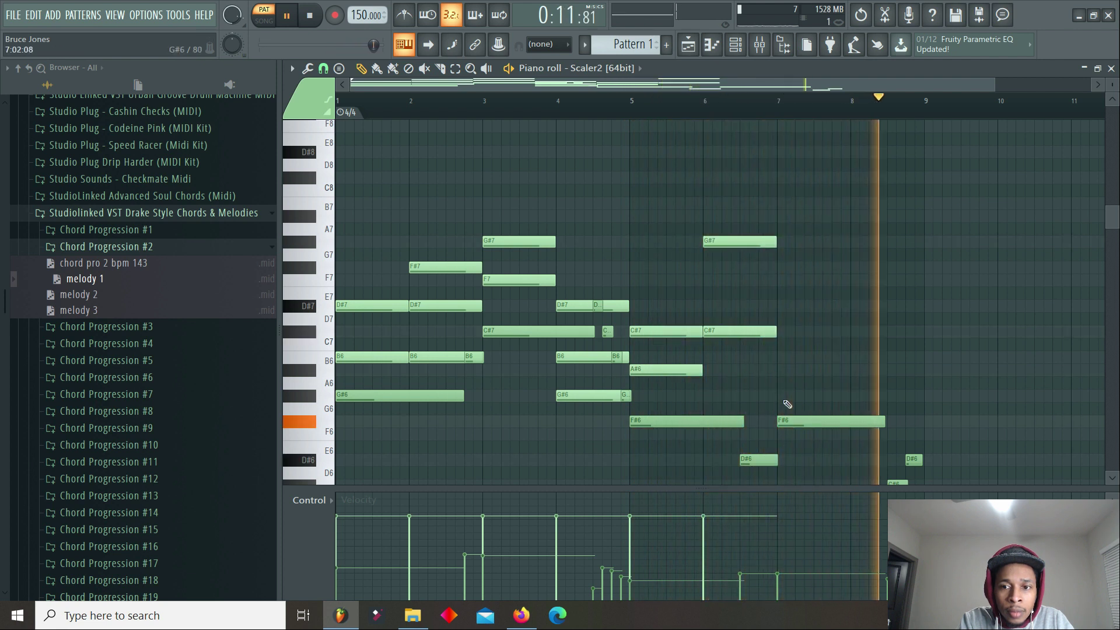
{"action": "key", "text": "space"}
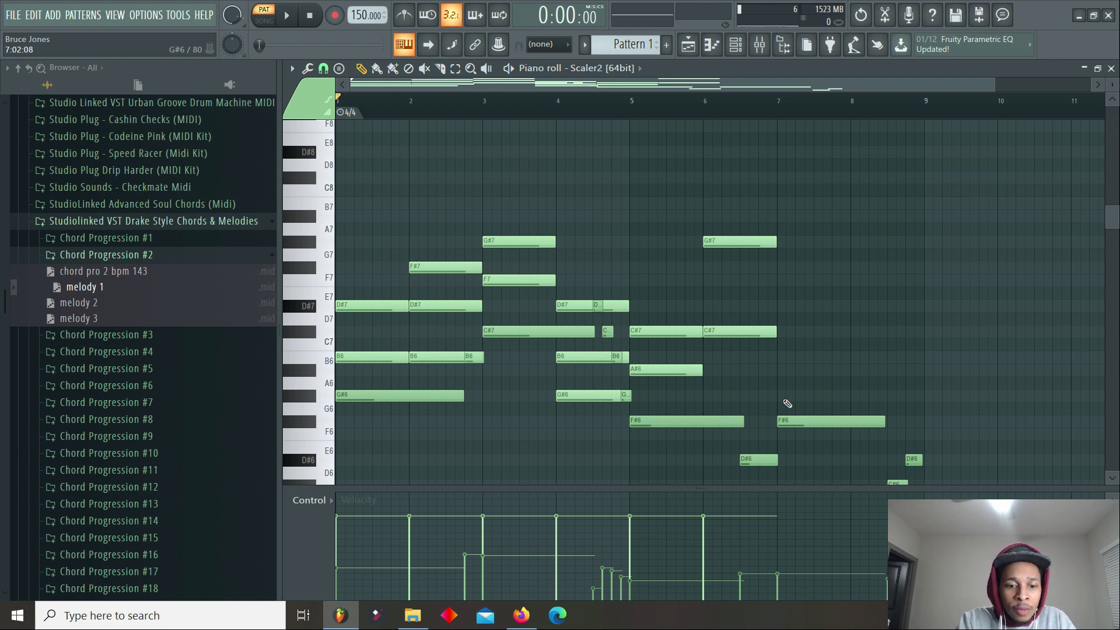
{"action": "key", "text": "F6"}
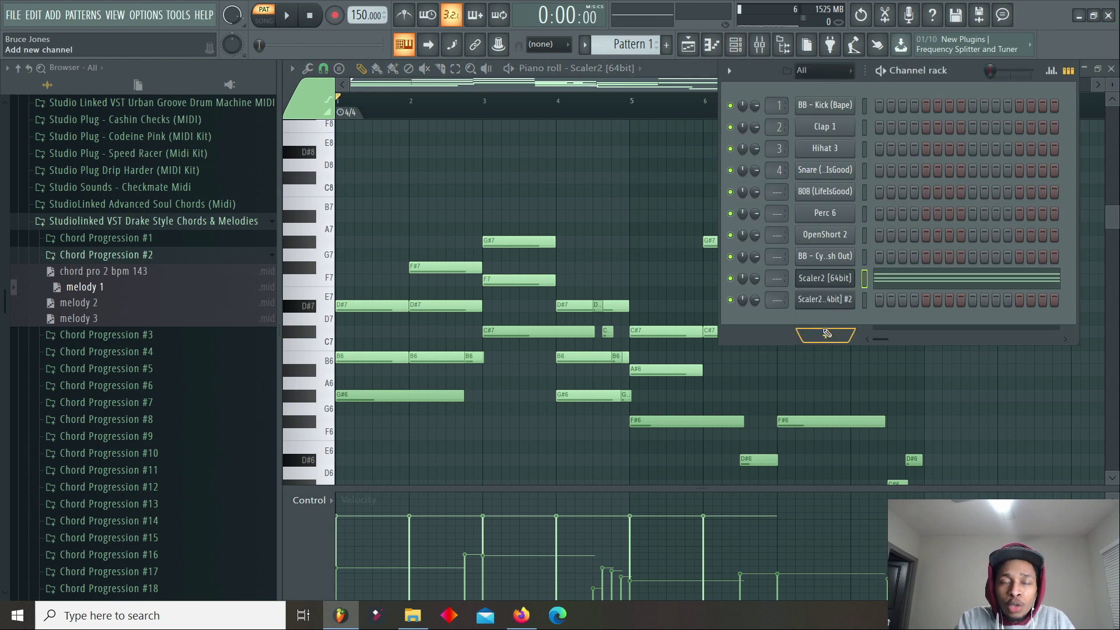